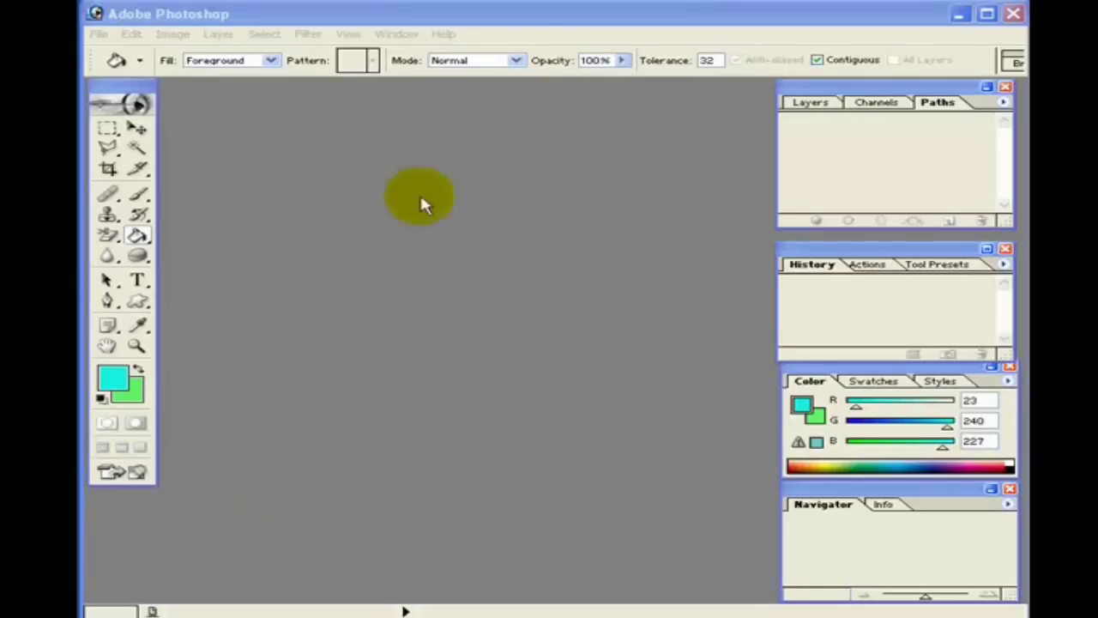
# Activate the empty Photoshop workspace window by its title bar.
pyautogui.click(515, 17)
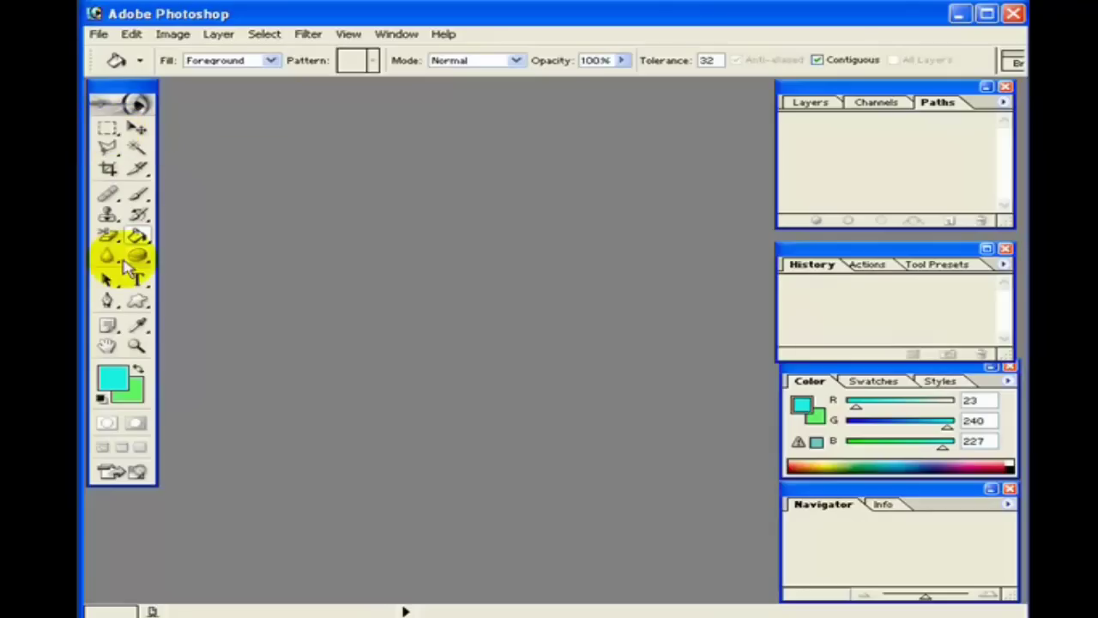
# Try the Rectangular Marquee and Lasso tools, then show the marquee flyout's other shapes.
pyautogui.click(109, 130)
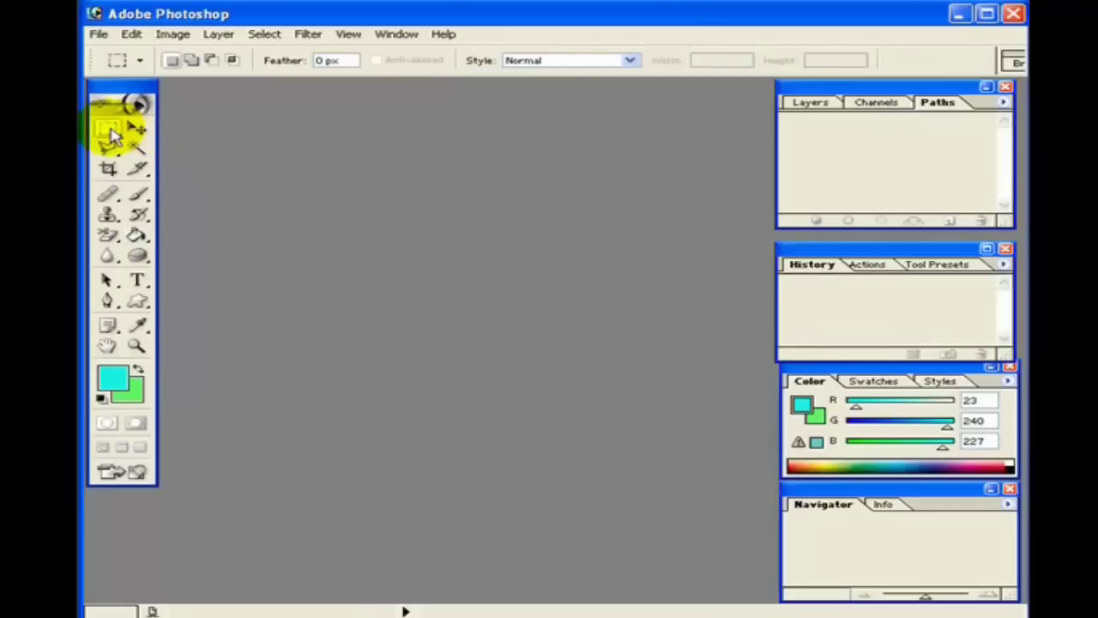
pyautogui.click(109, 148)
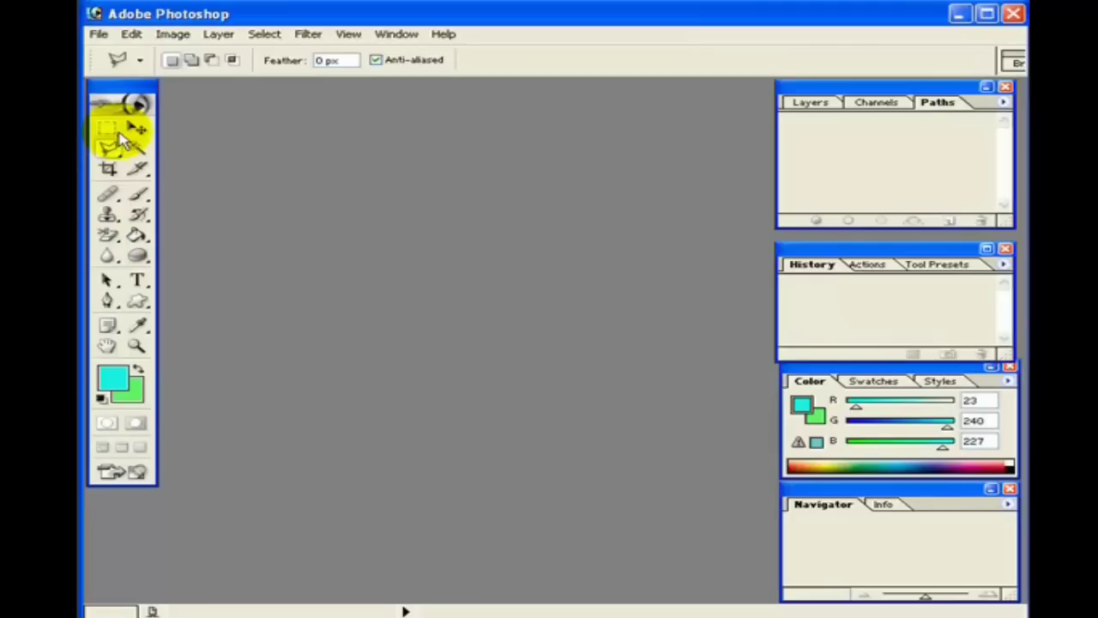
pyautogui.click(118, 136)
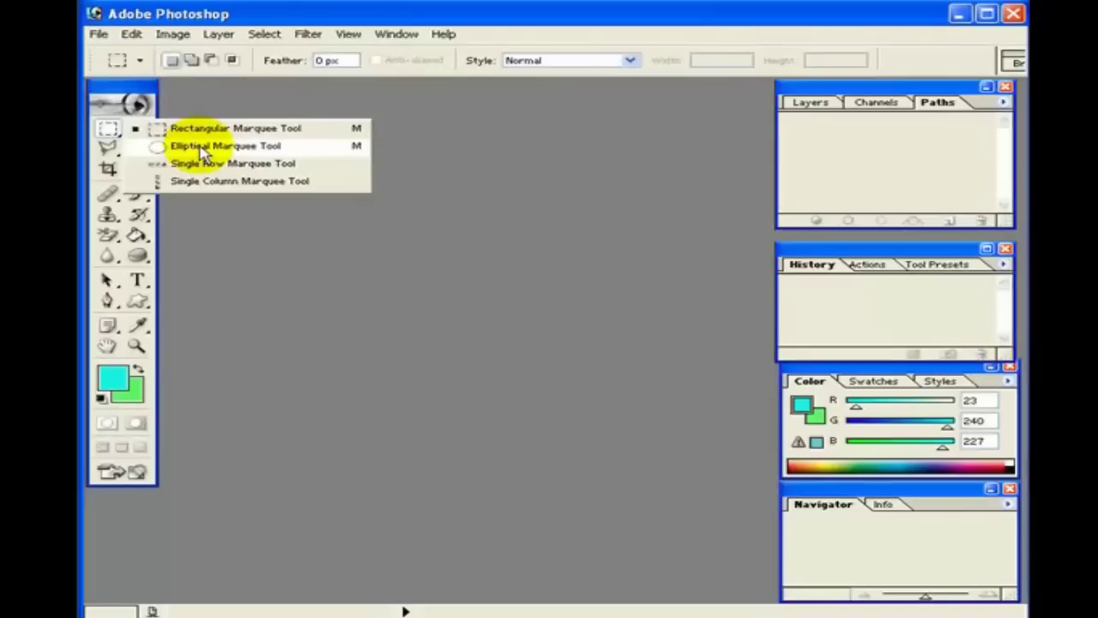
# Make the Elliptical Marquee the active selection tool, reopening and dismissing the flyout.
pyautogui.click(203, 150)
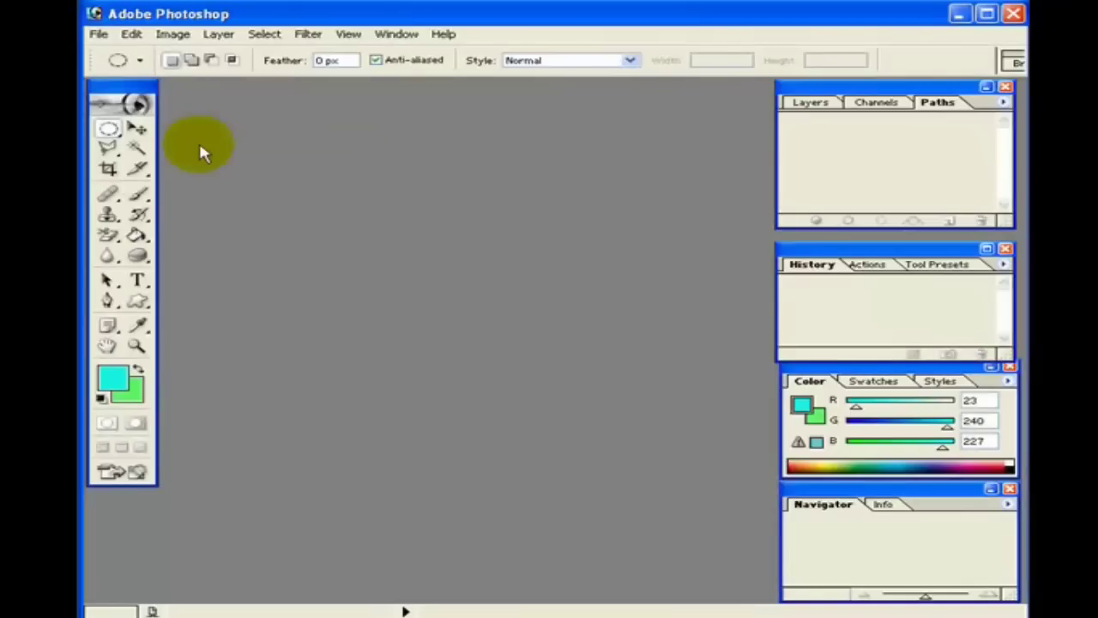
pyautogui.moveTo(113, 134); pyautogui.dragTo(191, 160)
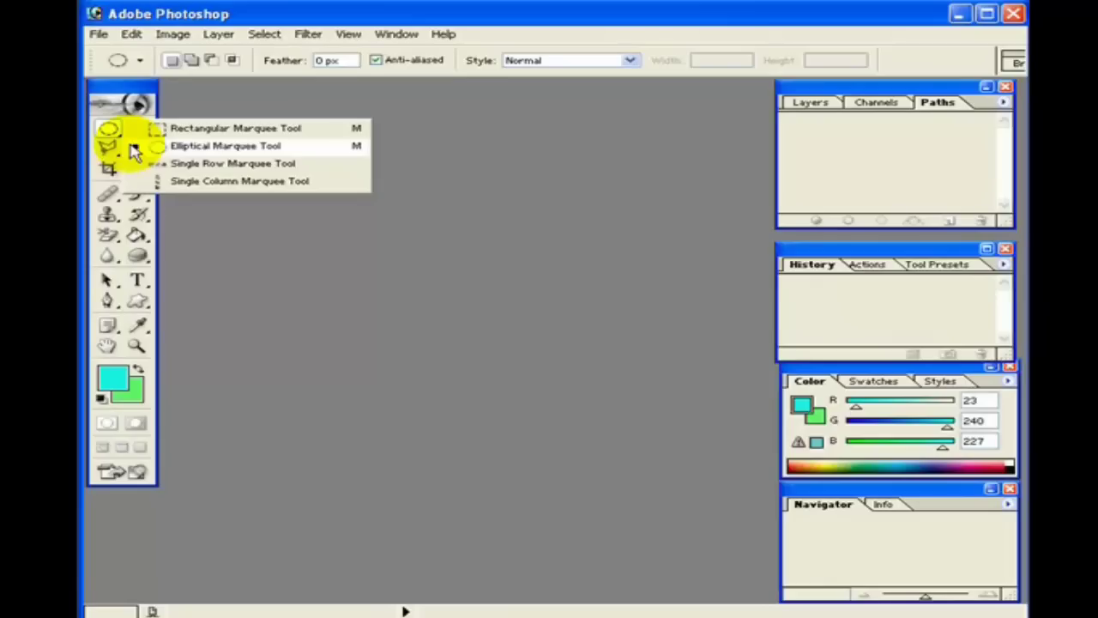
pyautogui.click(109, 96)
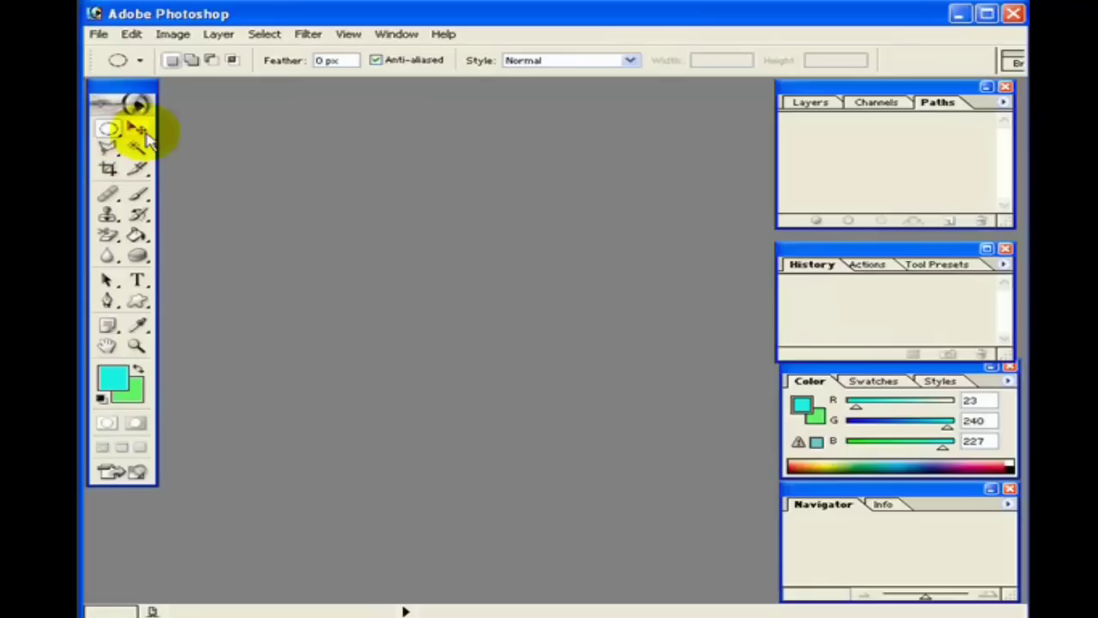
# Select the Move tool in the toolbox.
pyautogui.click(139, 131)
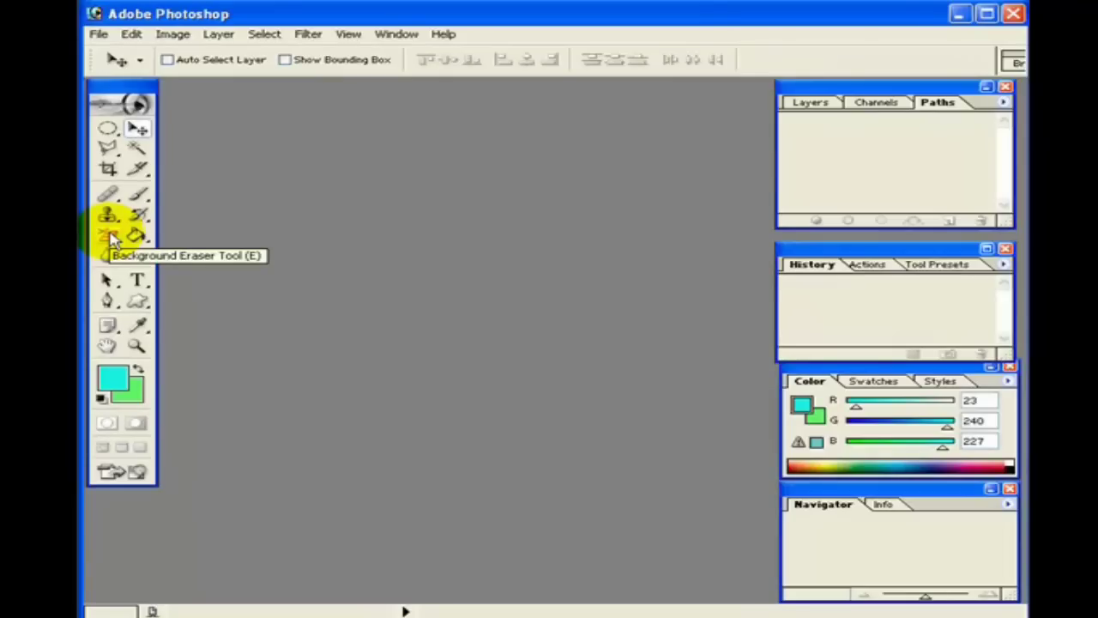
# Make the Blur tool active at Normal mode and 50% strength.
pyautogui.click(110, 237)
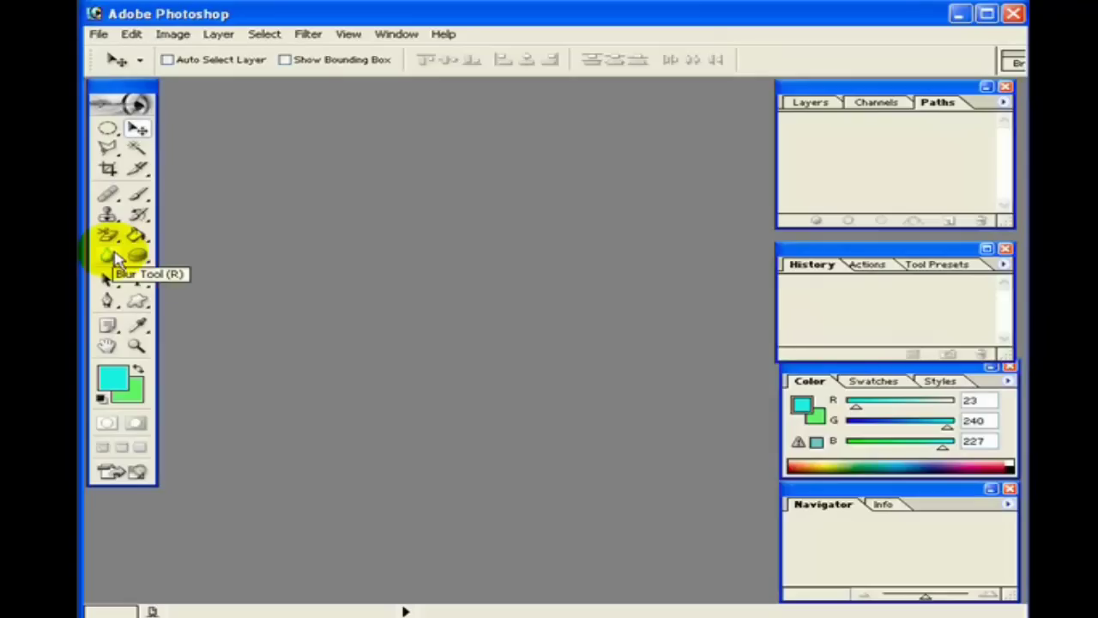
pyautogui.click(119, 261)
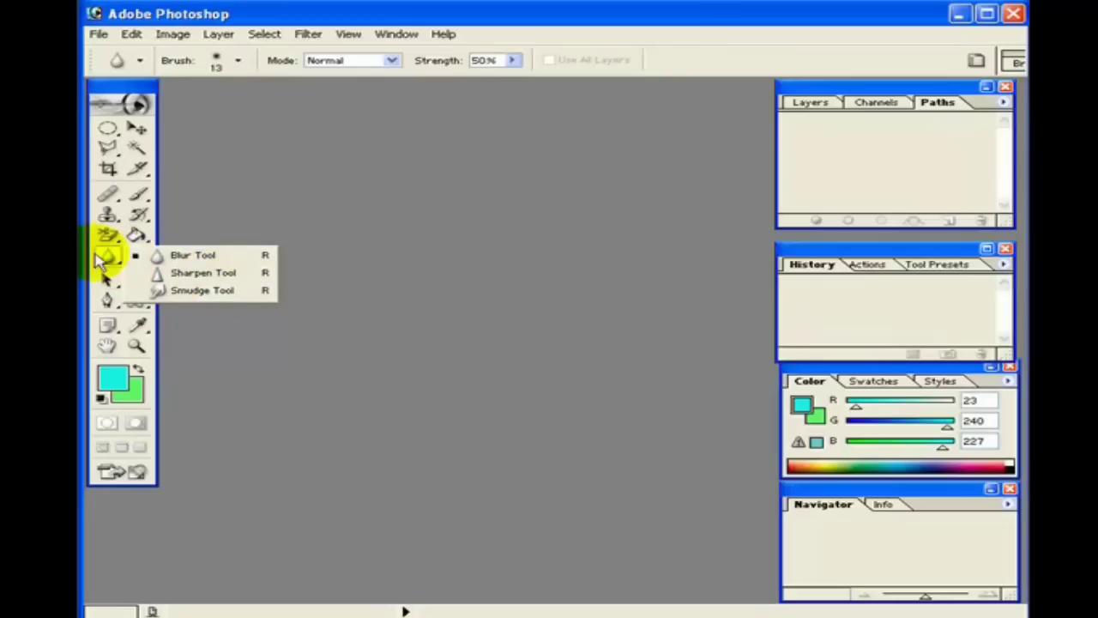
pyautogui.click(112, 266)
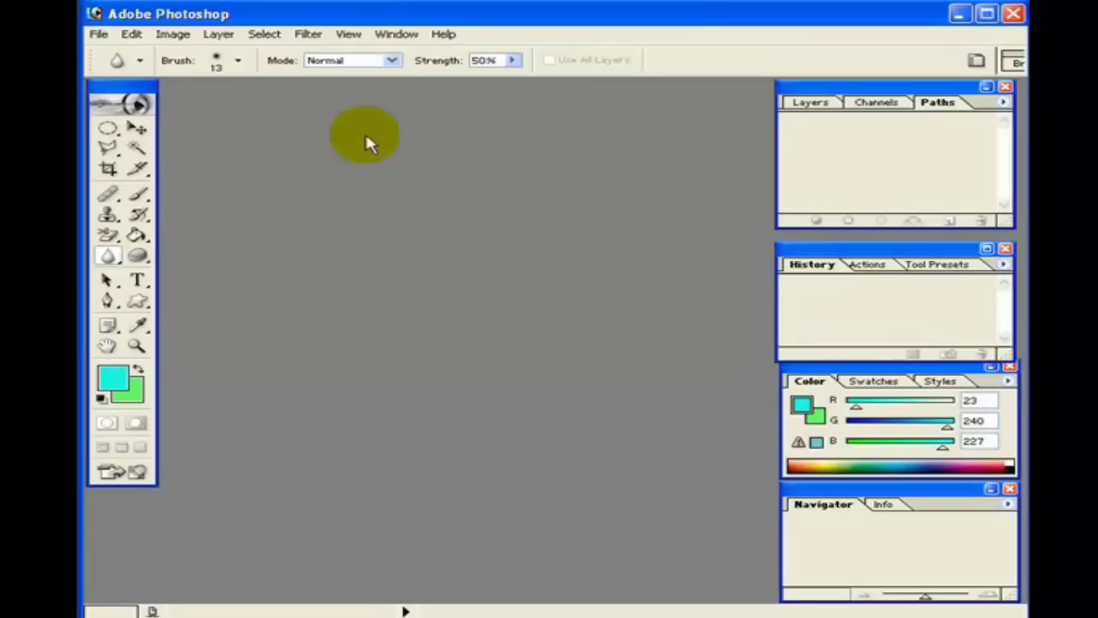
pyautogui.click(391, 36)
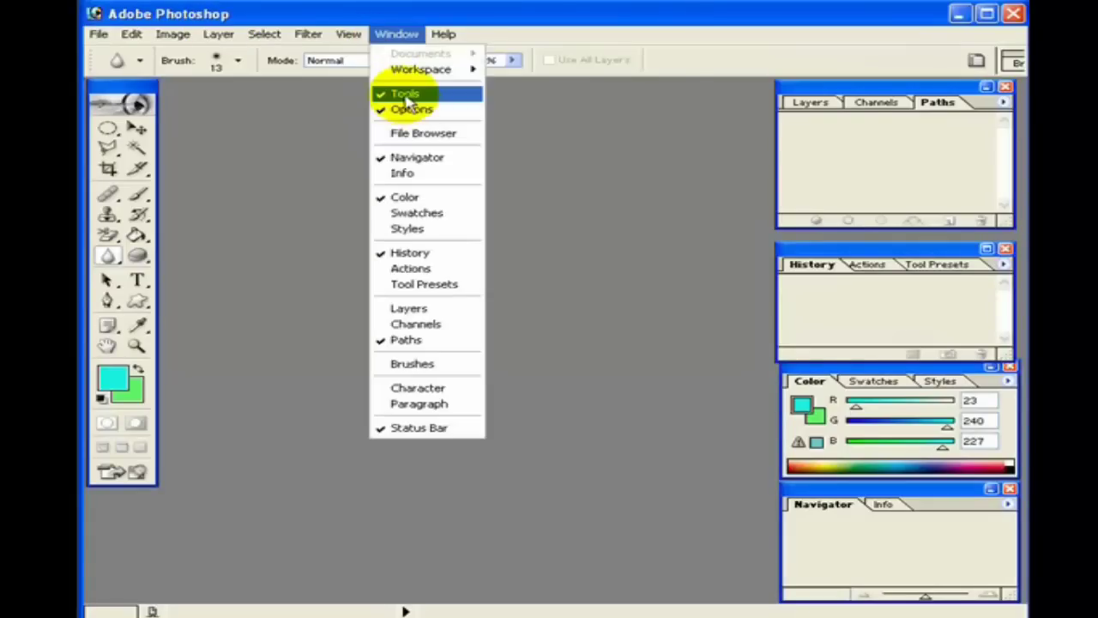
pyautogui.click(407, 93)
pyautogui.click(393, 34)
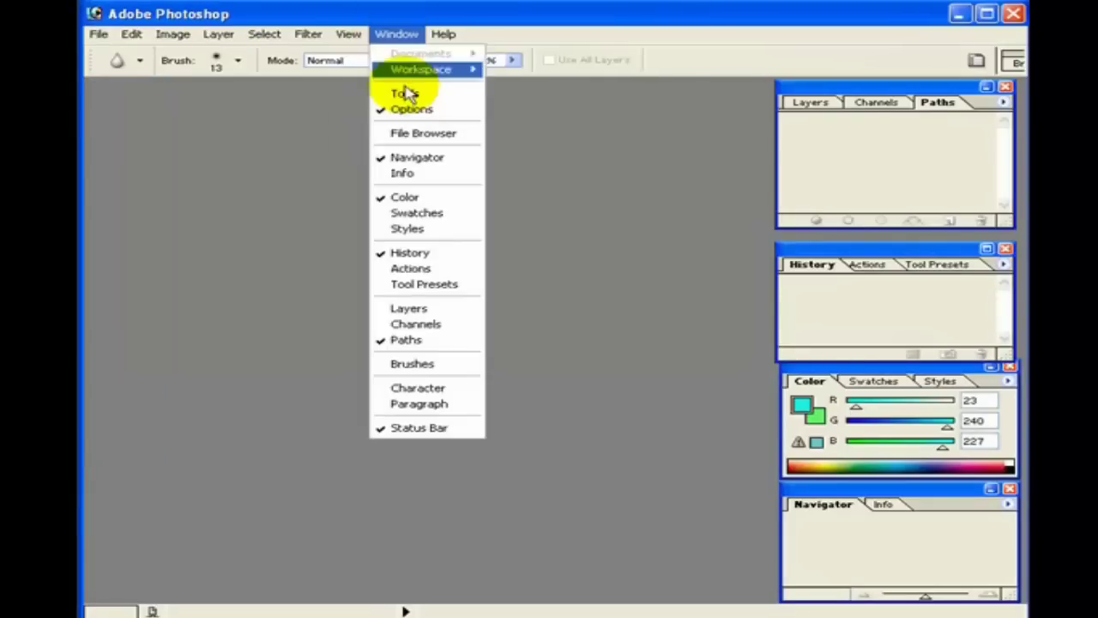
pyautogui.click(407, 96)
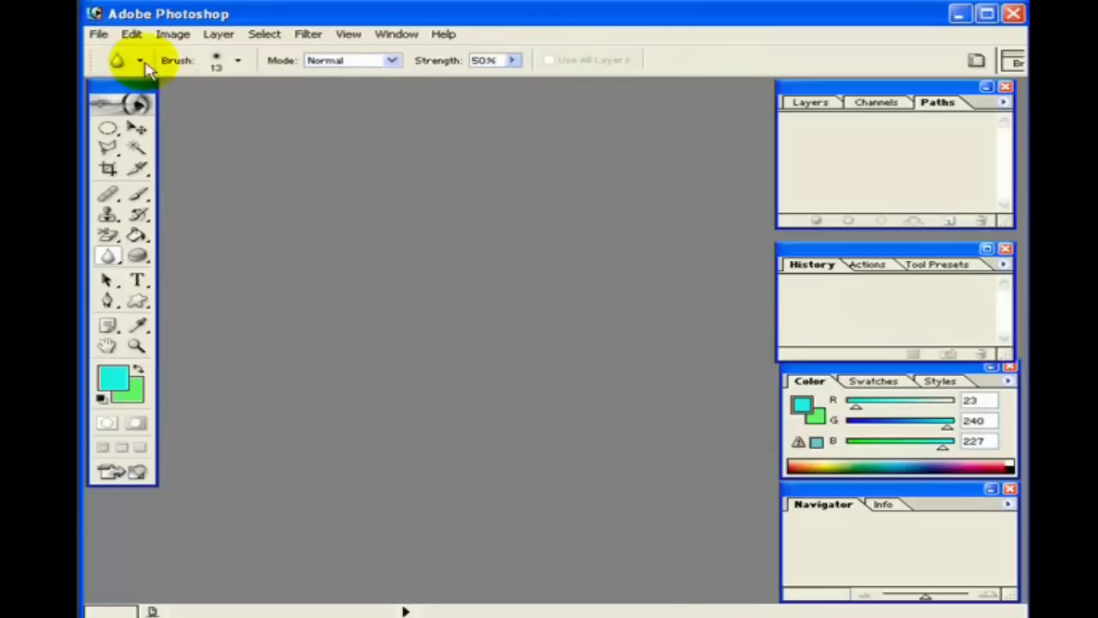
# Cycle through Magic Wand, Background Eraser and Crop, ending on the Type tool at Courier Medium 12 pt.
pyautogui.click(137, 149)
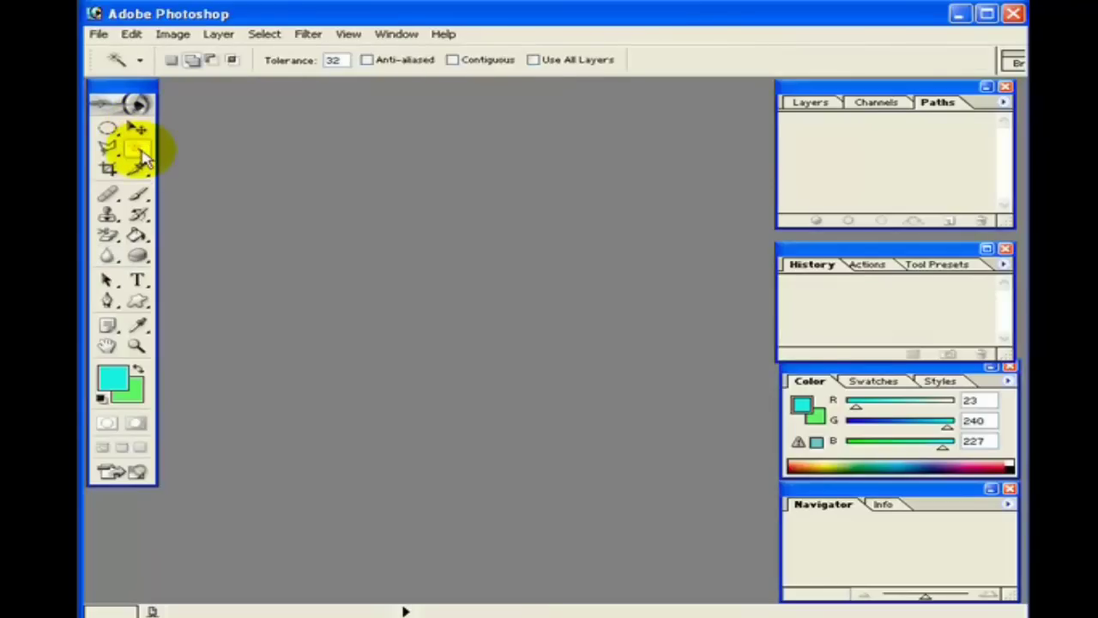
pyautogui.click(110, 237)
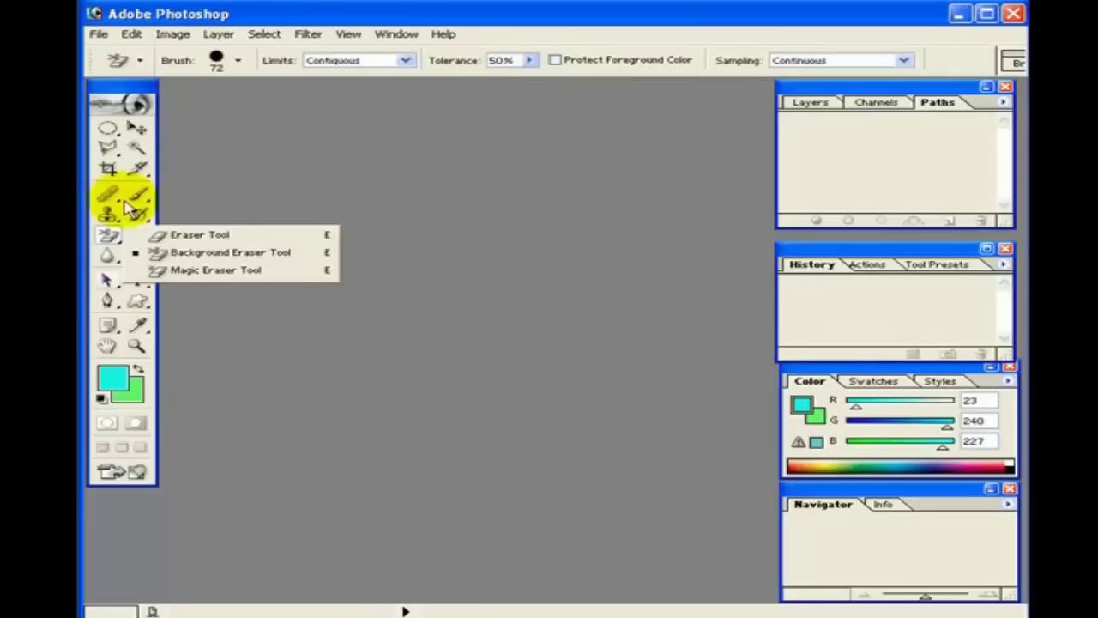
pyautogui.click(108, 168)
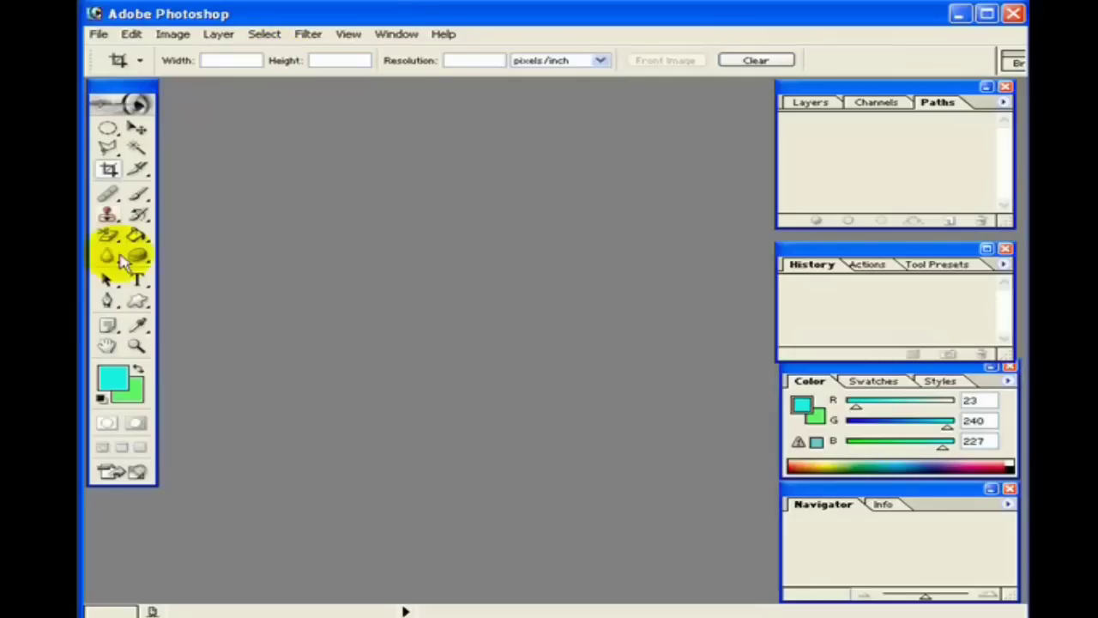
pyautogui.click(138, 281)
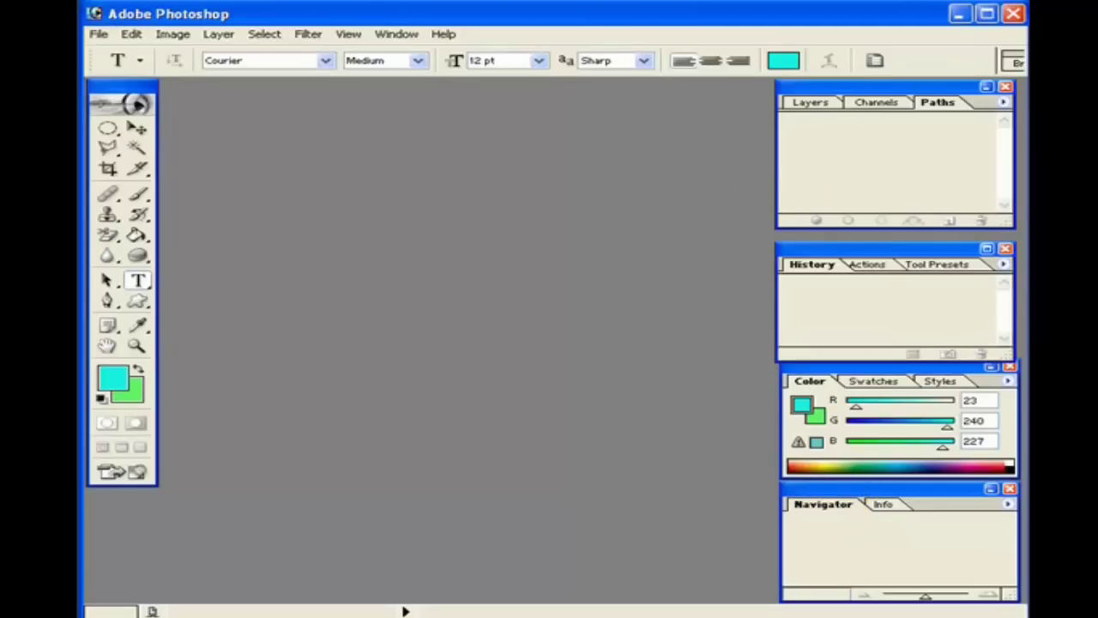
# Open Χειμώνας.jpg and adjust its magnification with the Navigator zoom slider.
pyautogui.click(98, 34)
pyautogui.click(121, 69)
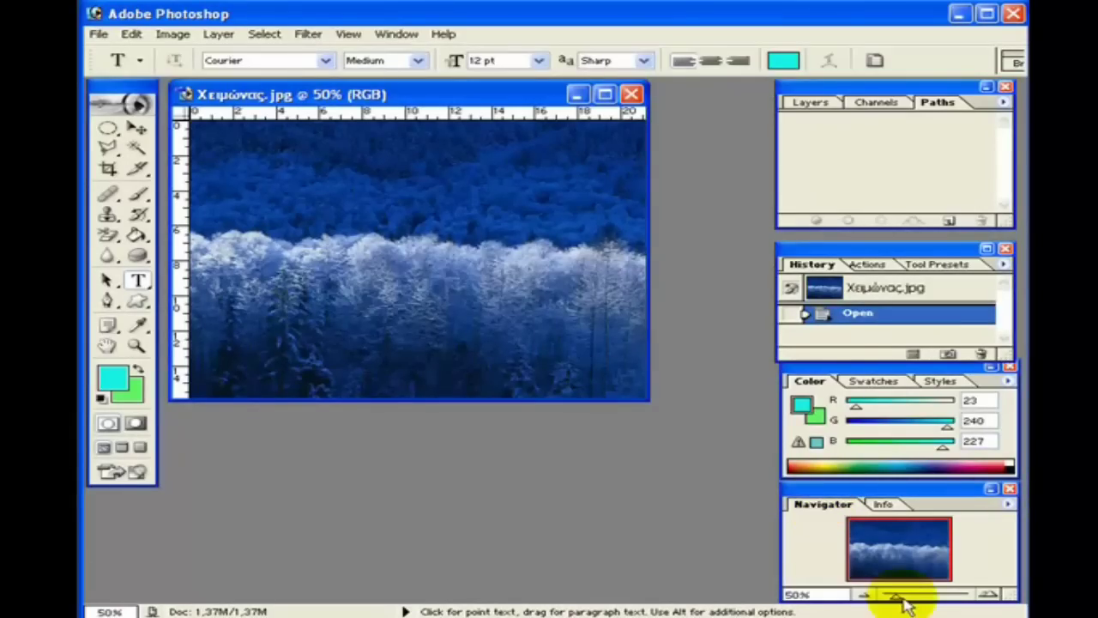
pyautogui.moveTo(903, 601)
pyautogui.mouseDown()
pyautogui.moveTo(942, 600)
pyautogui.moveTo(915, 600)
pyautogui.mouseUp()
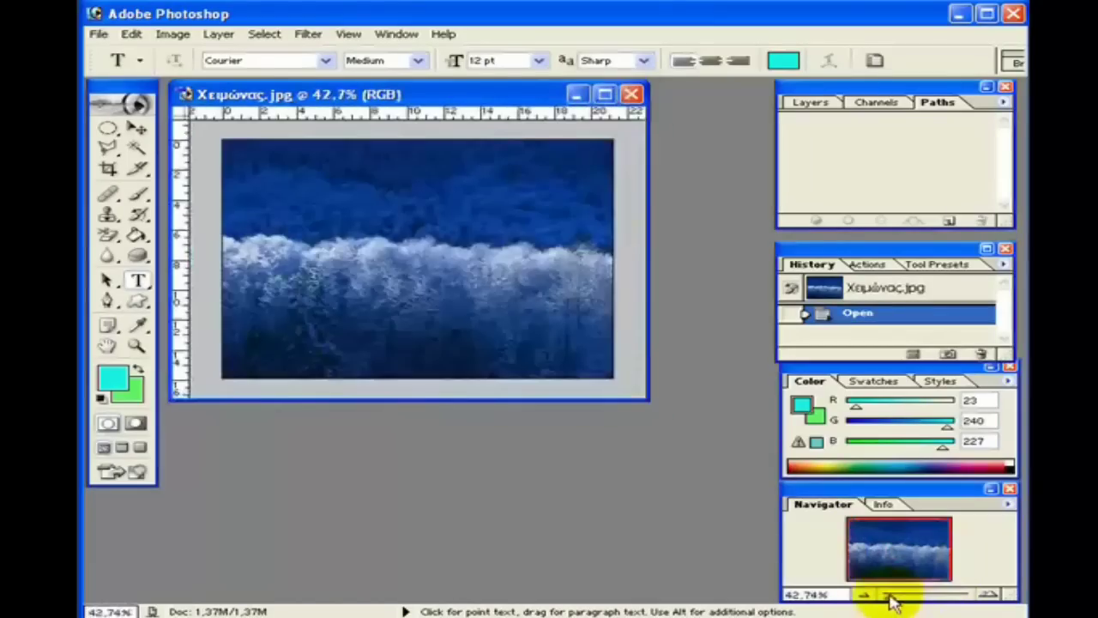
pyautogui.moveTo(889, 598); pyautogui.dragTo(906, 595)
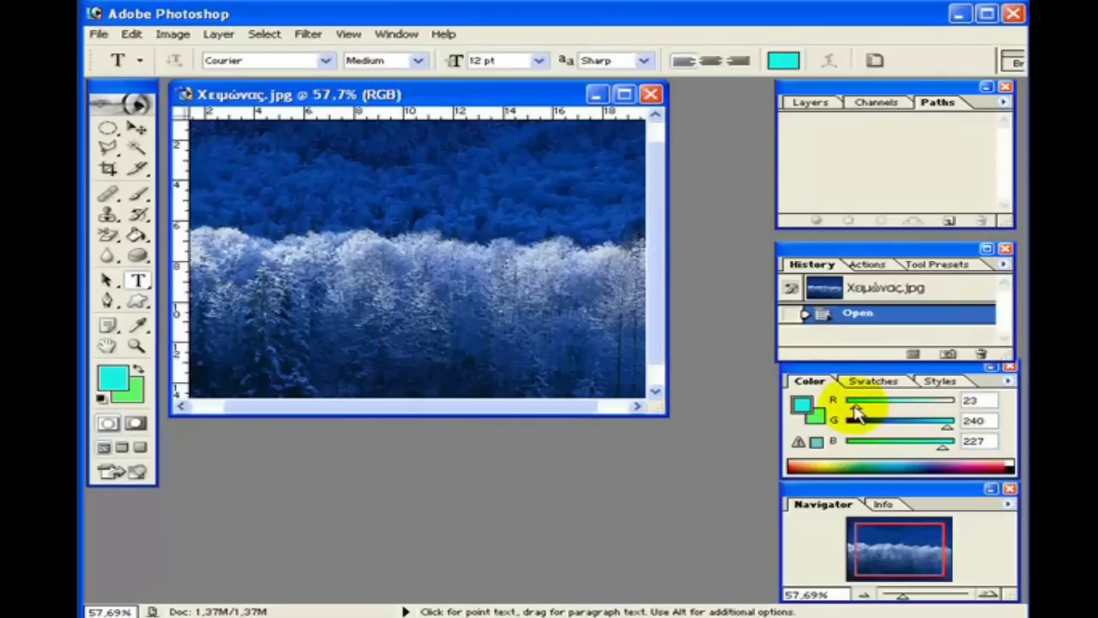
# Raise red and lower green in the Color palette, then view Swatches and then Styles.
pyautogui.moveTo(856, 412); pyautogui.dragTo(884, 413)
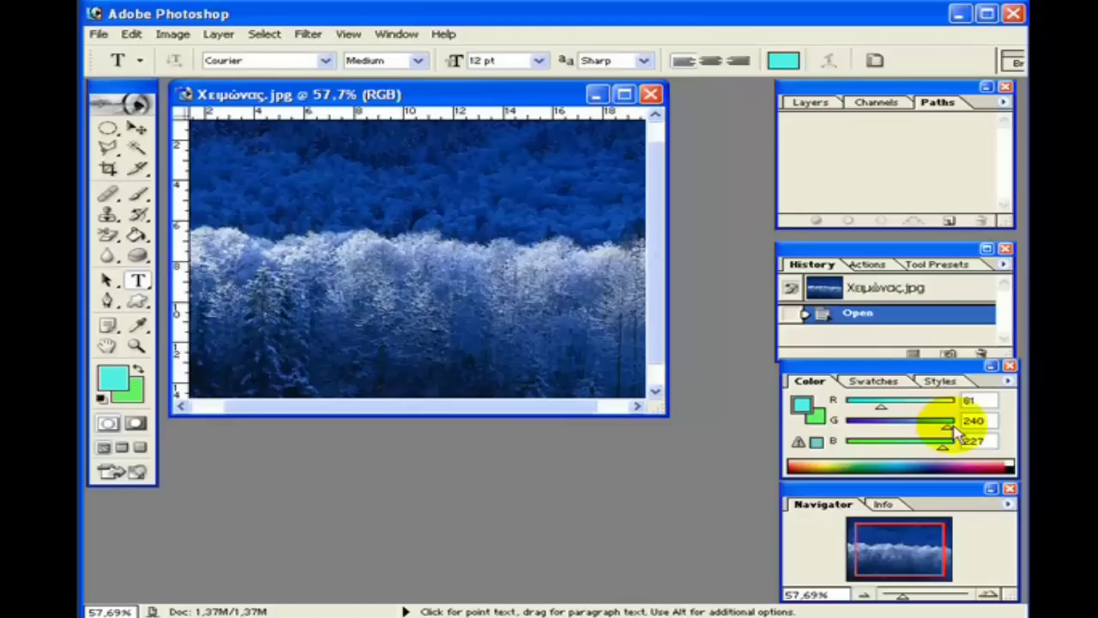
pyautogui.moveTo(953, 428); pyautogui.dragTo(947, 429)
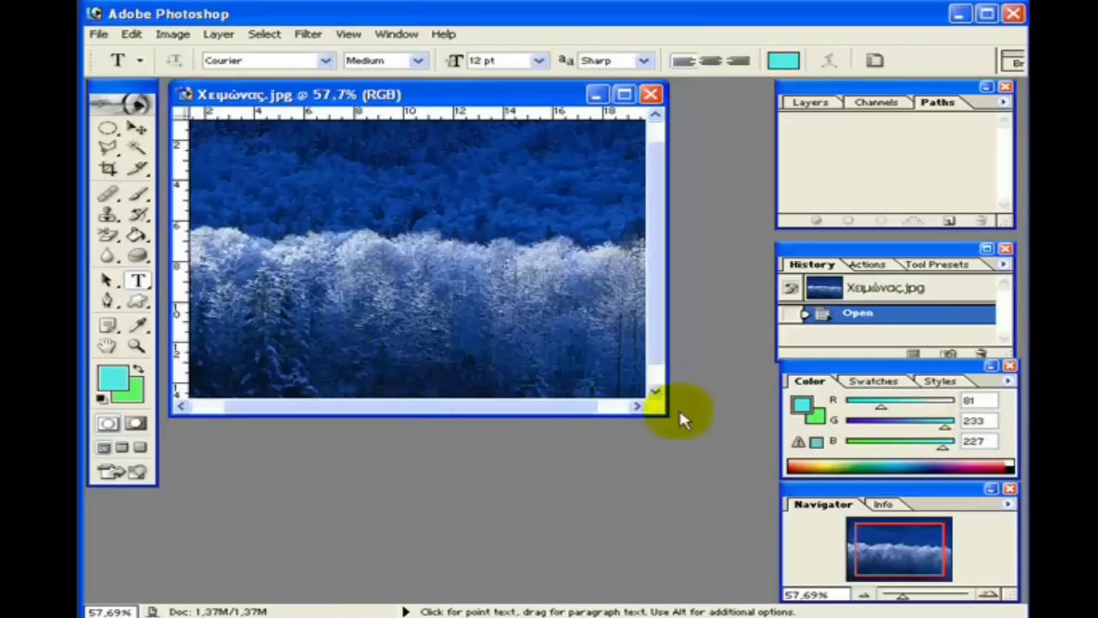
pyautogui.click(877, 381)
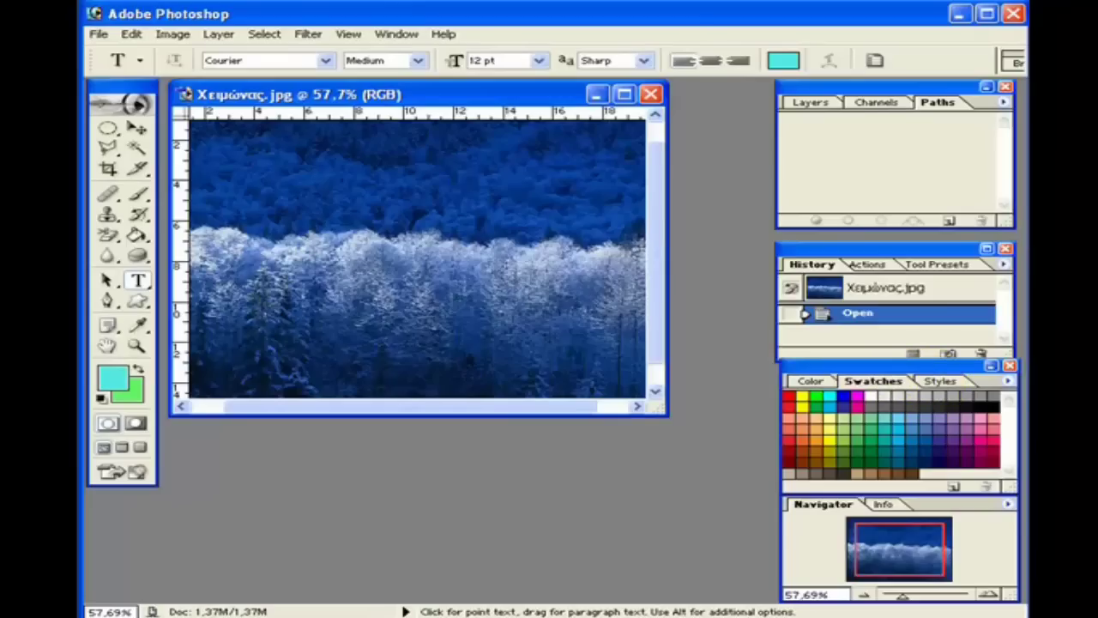
pyautogui.click(935, 380)
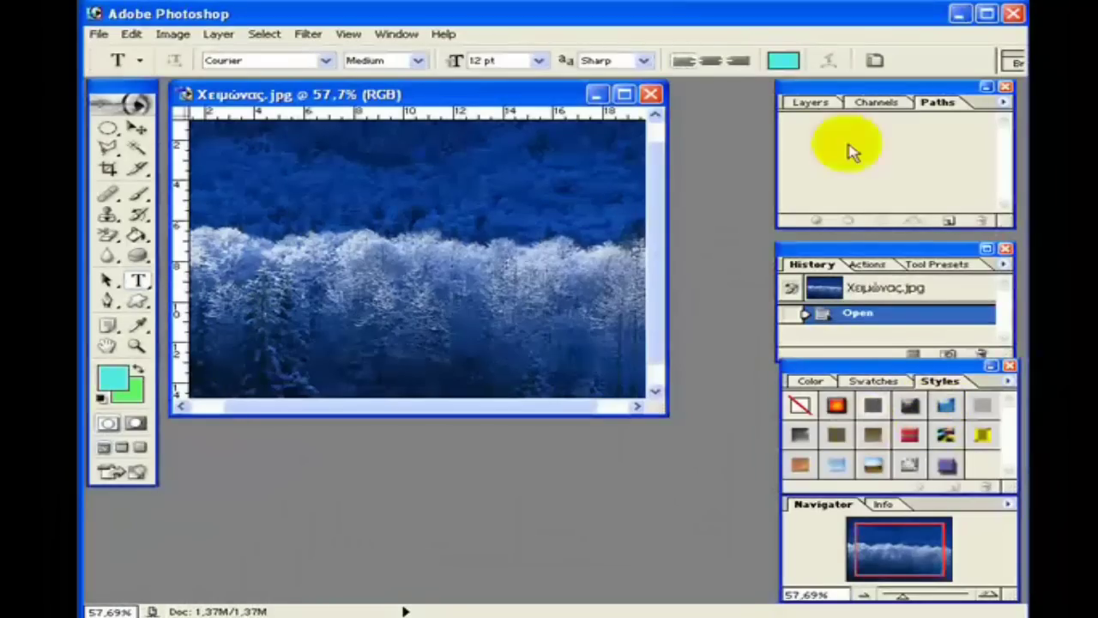
# Show the Layers palette with the photo's single Background layer instead of Paths.
pyautogui.click(810, 102)
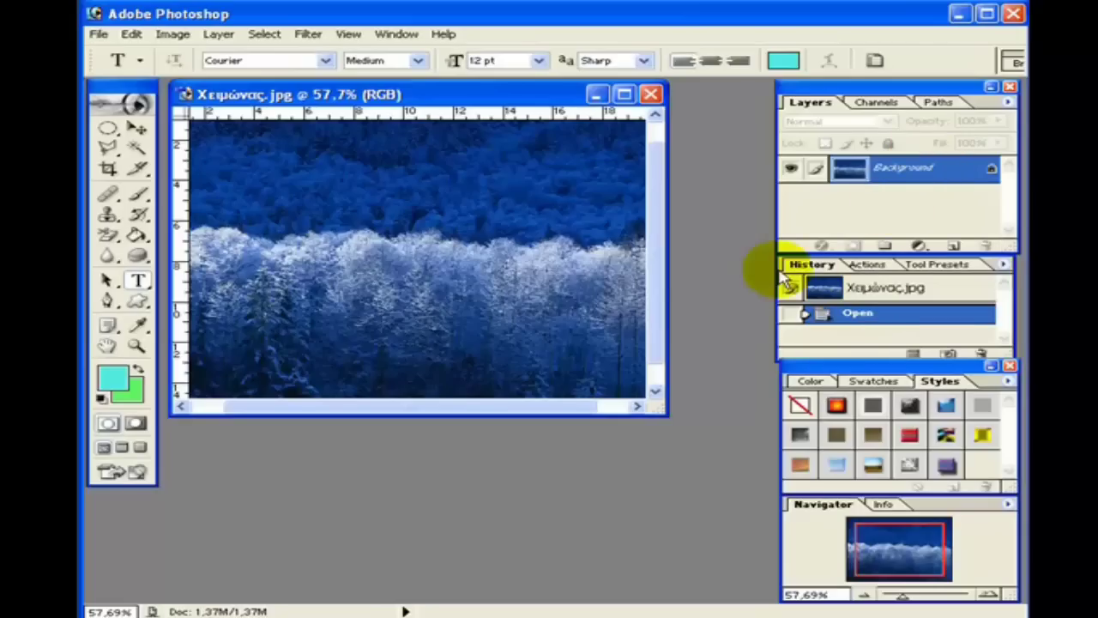
# Bring the History palette forward, then show the Window menu's palette list.
pyautogui.click(807, 265)
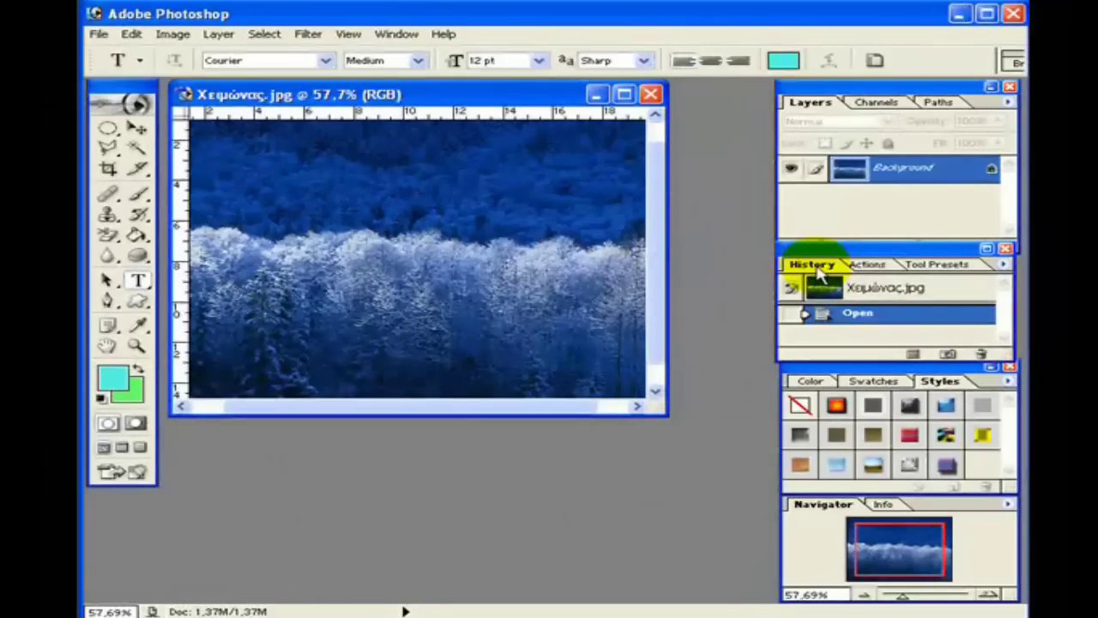
pyautogui.click(384, 36)
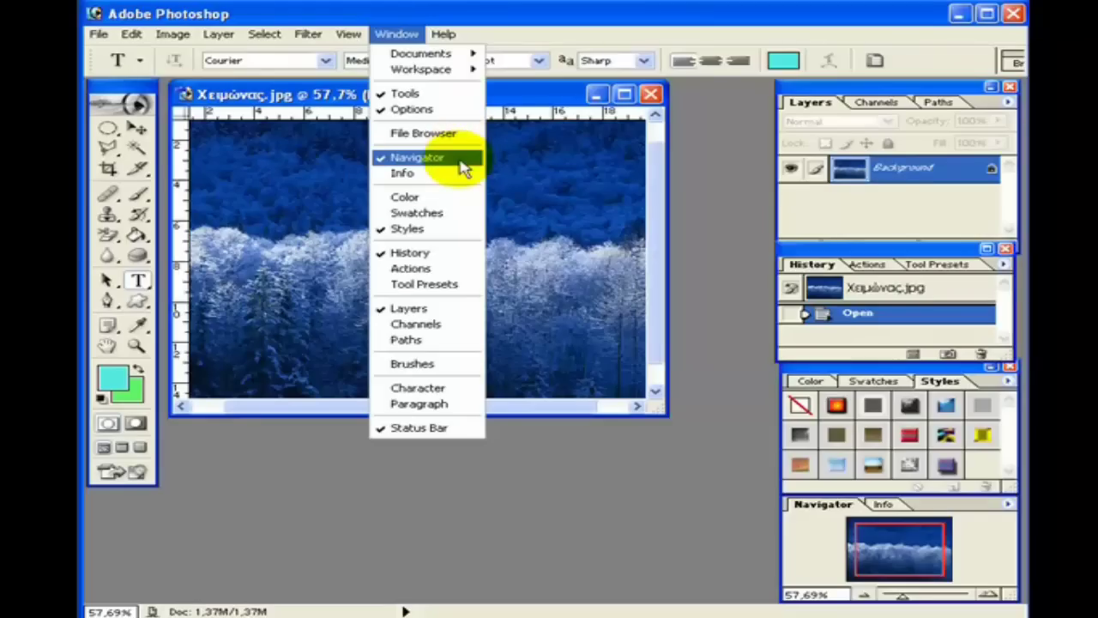
# Hide the Color/Swatches/Styles palette and show the Character and Paragraph palette.
pyautogui.click(420, 230)
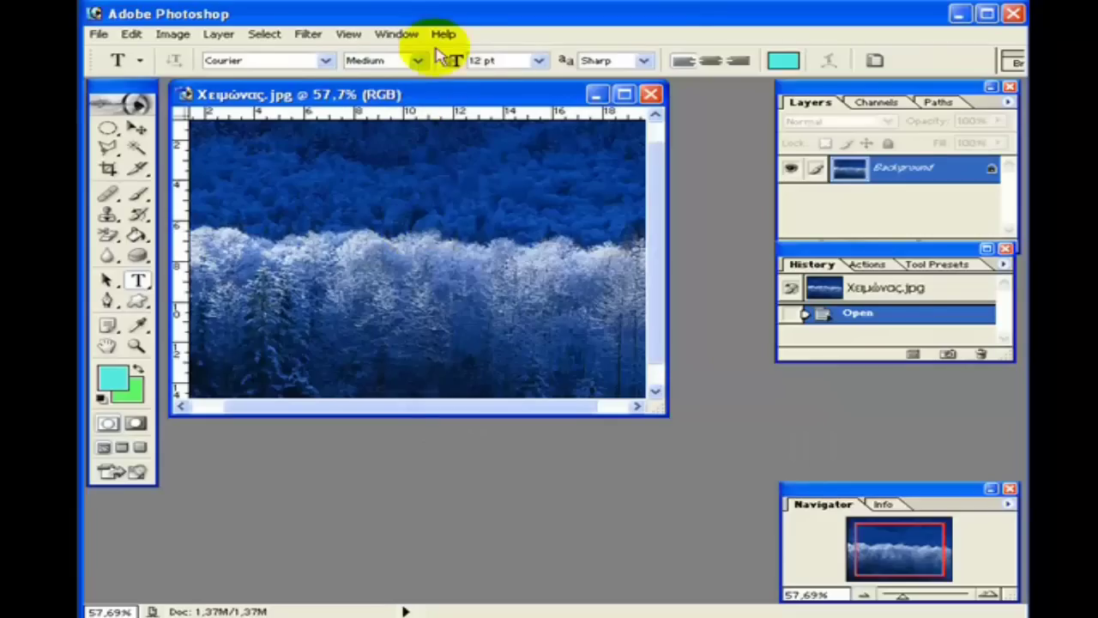
pyautogui.click(390, 36)
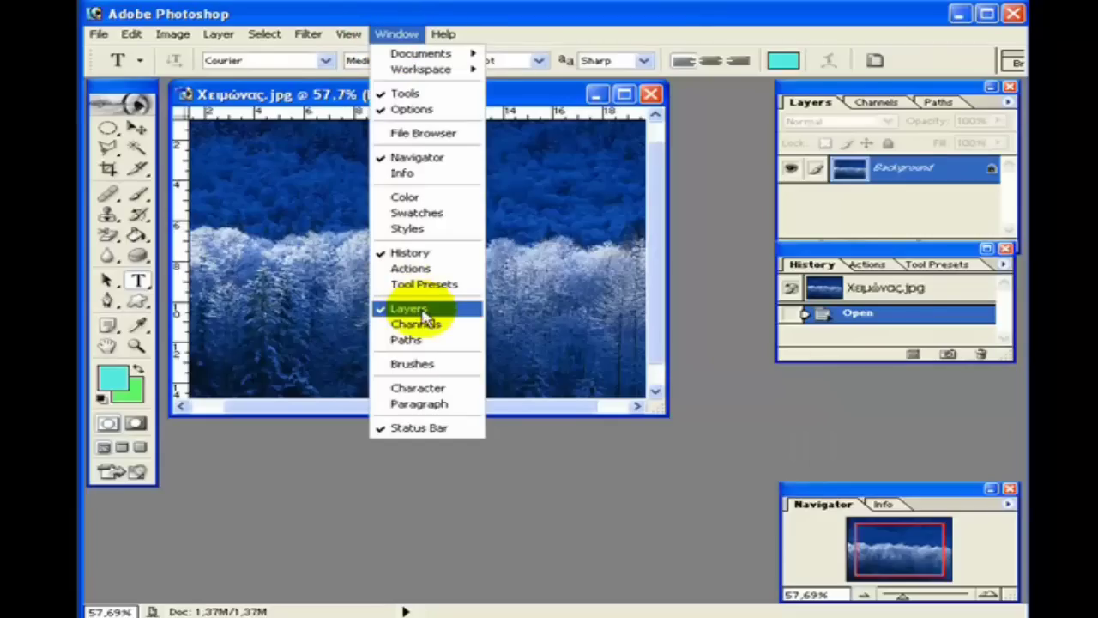
pyautogui.click(429, 390)
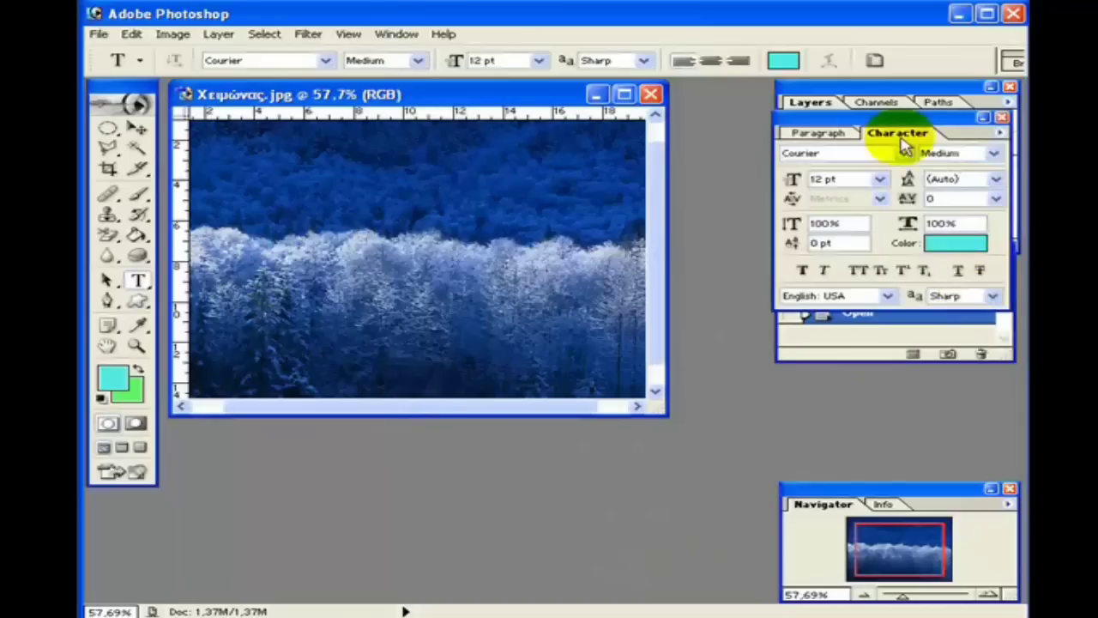
# Dock the Character palette below Layers, ending on the Paragraph tab's settings.
pyautogui.moveTo(892, 118); pyautogui.dragTo(895, 262)
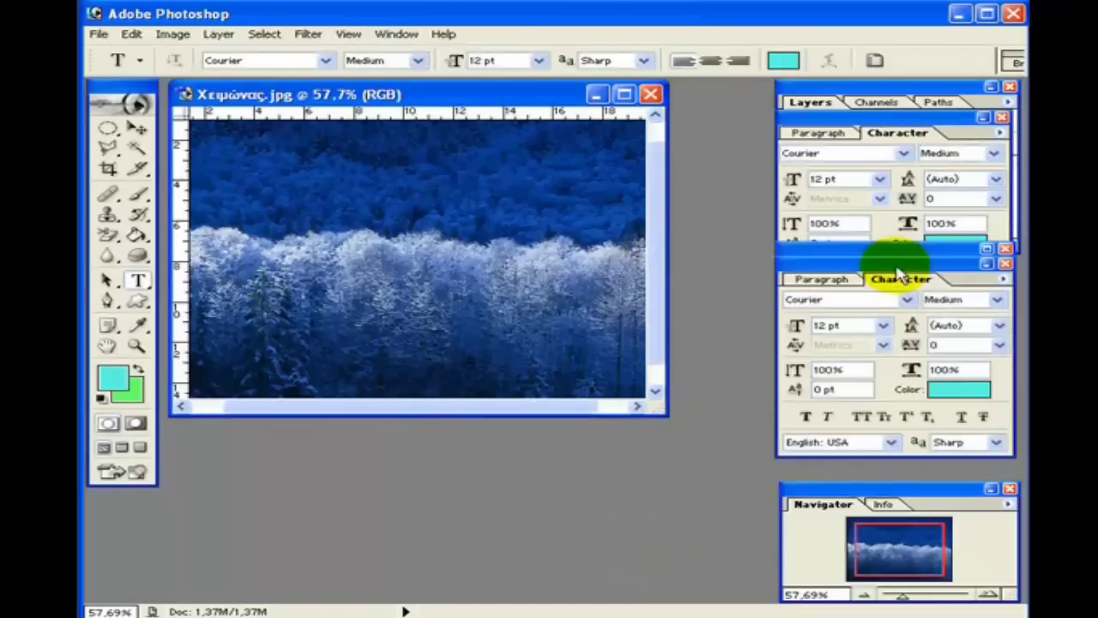
pyautogui.click(815, 279)
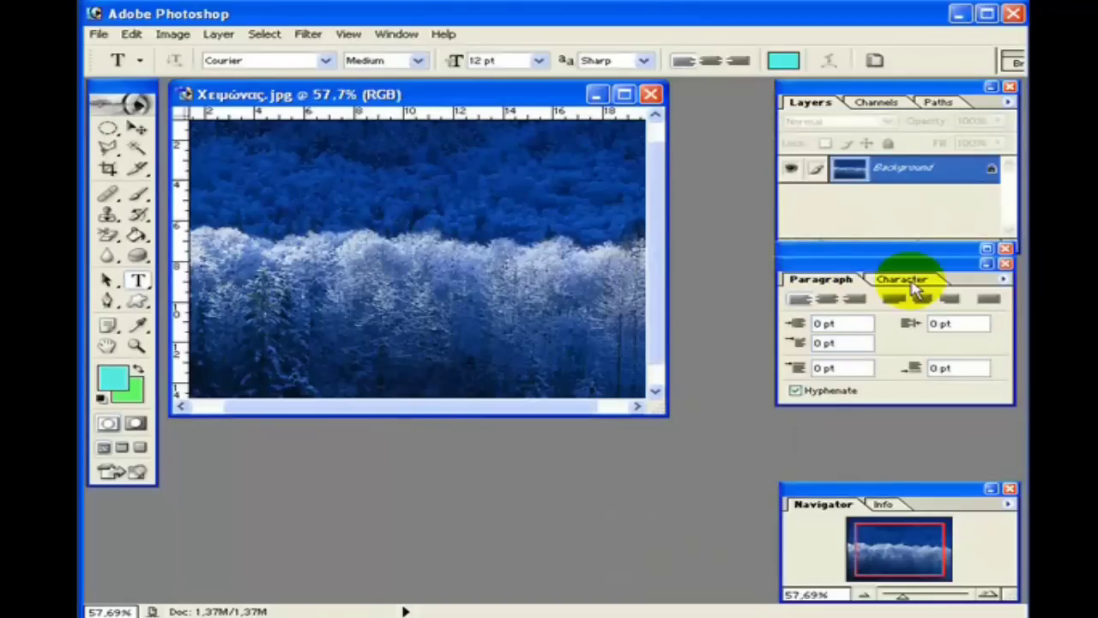
pyautogui.click(911, 283)
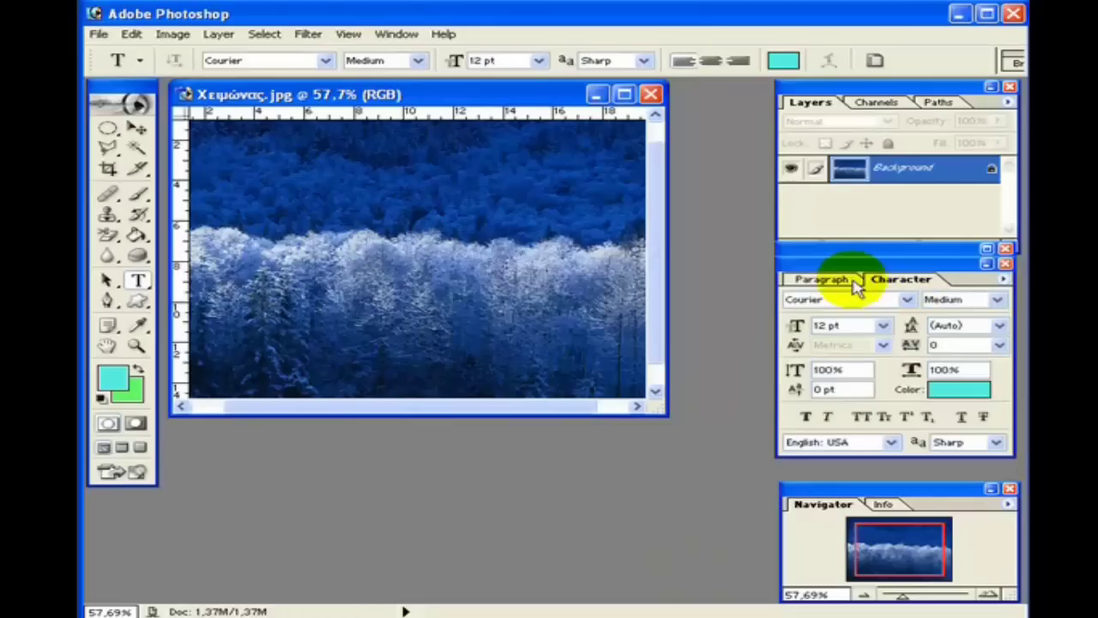
pyautogui.click(799, 286)
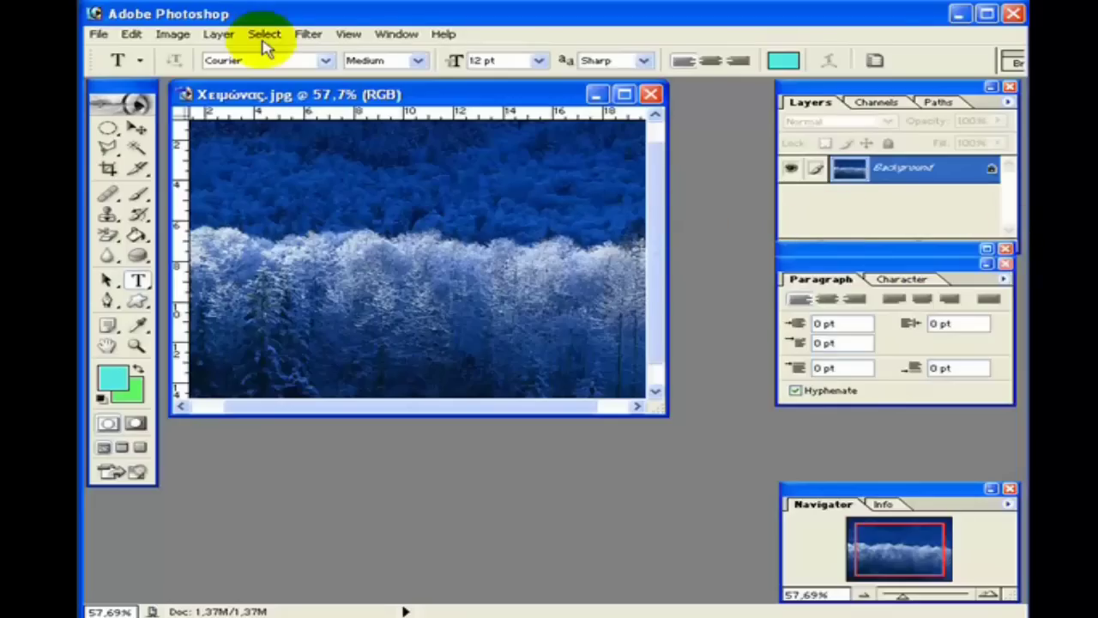
# Re-show the History palette lower down and close the Character/Paragraph palette.
pyautogui.click(384, 39)
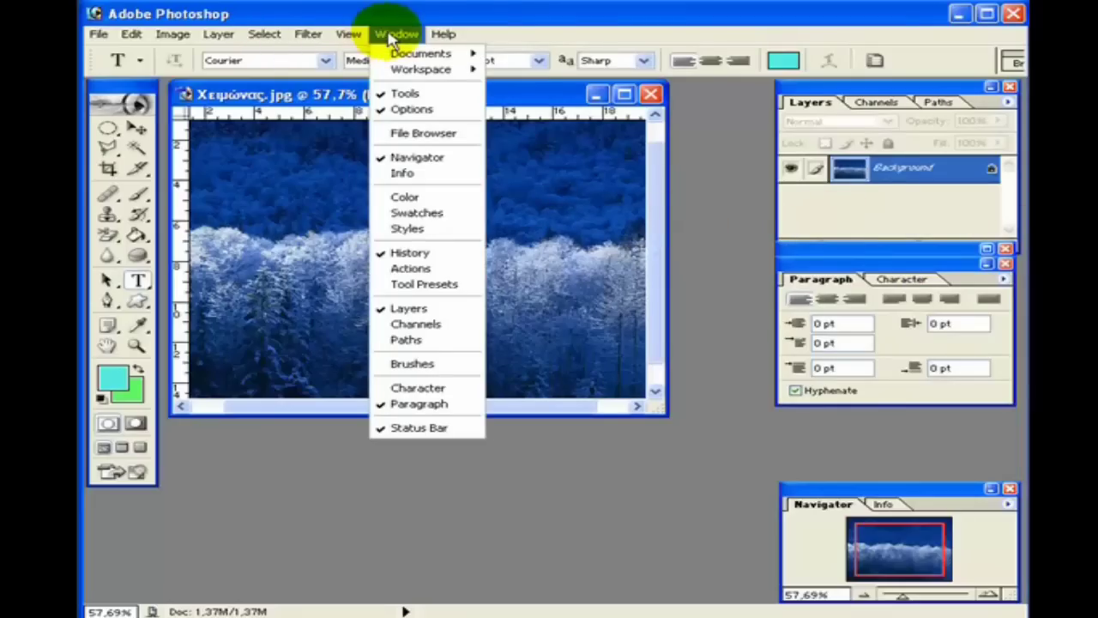
pyautogui.click(413, 251)
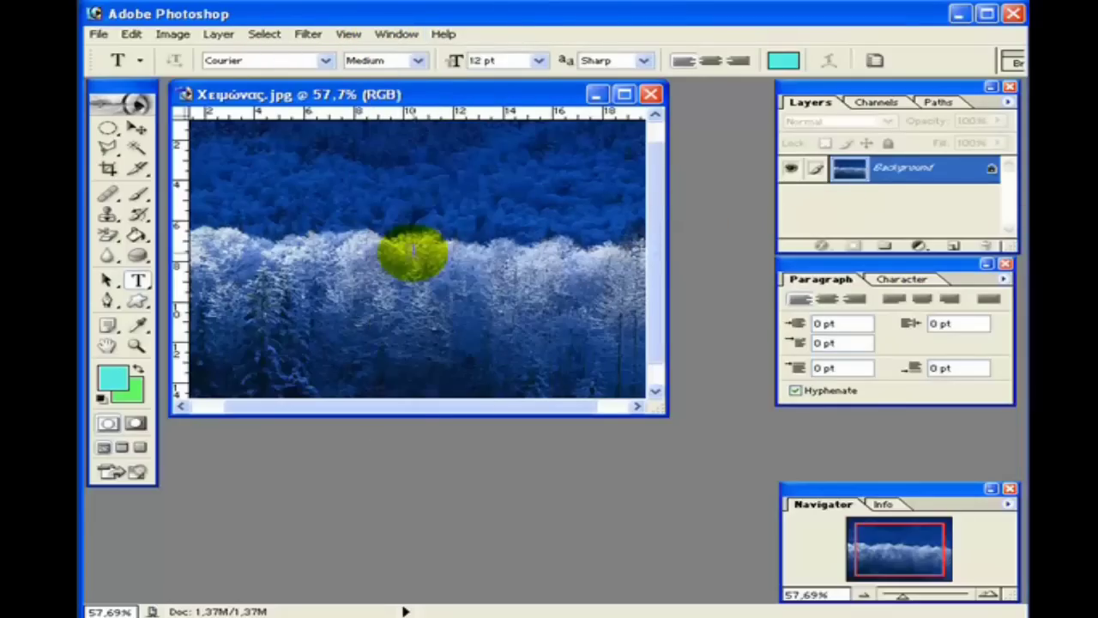
pyautogui.click(396, 33)
pyautogui.click(411, 253)
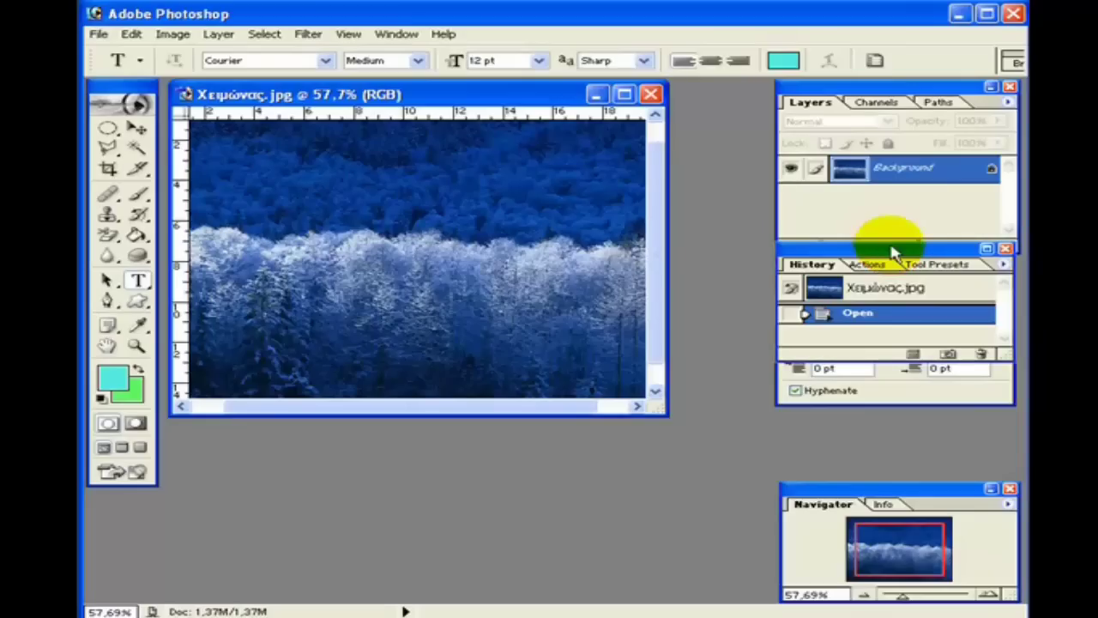
pyautogui.moveTo(889, 264); pyautogui.dragTo(905, 369)
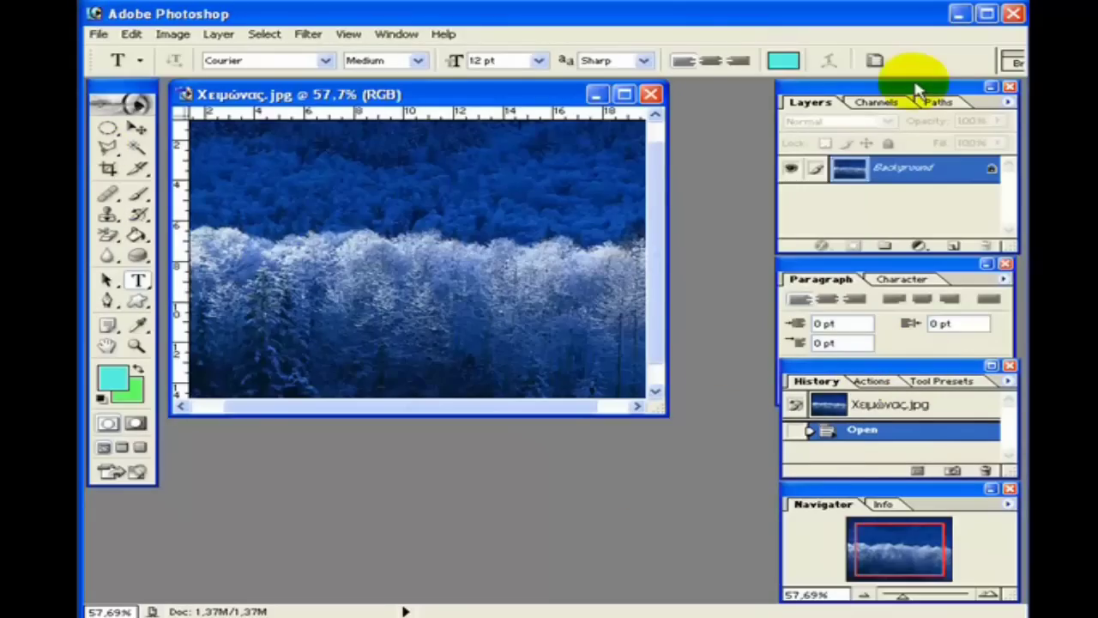
pyautogui.click(1006, 264)
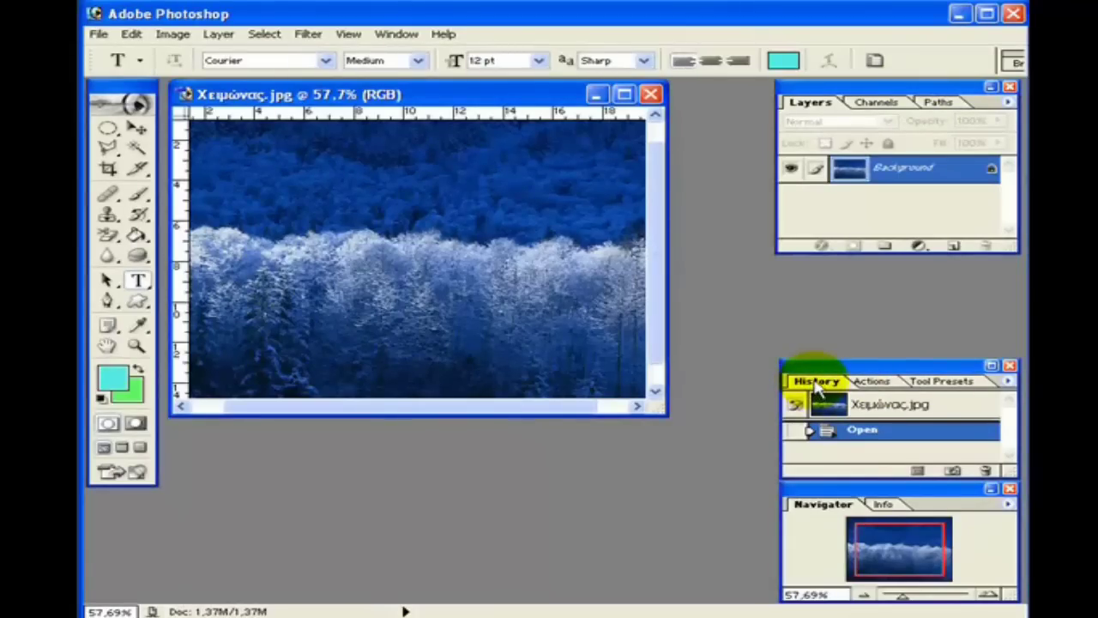
# Group History with the Navigator and Info tabs, checking each tab.
pyautogui.moveTo(816, 388); pyautogui.dragTo(820, 510)
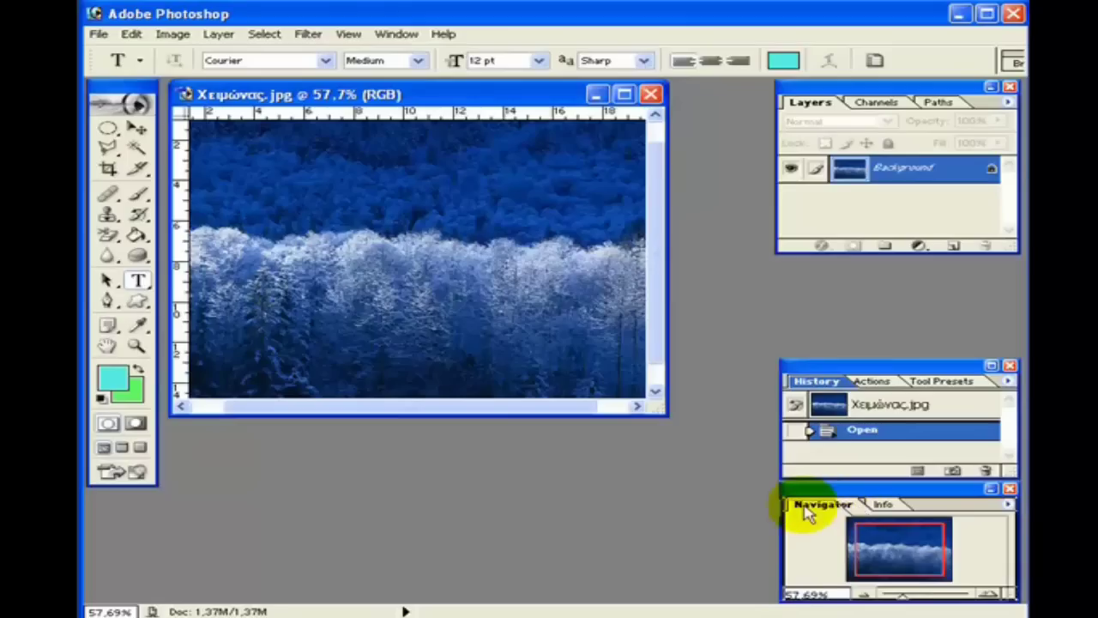
pyautogui.moveTo(888, 508); pyautogui.dragTo(884, 506)
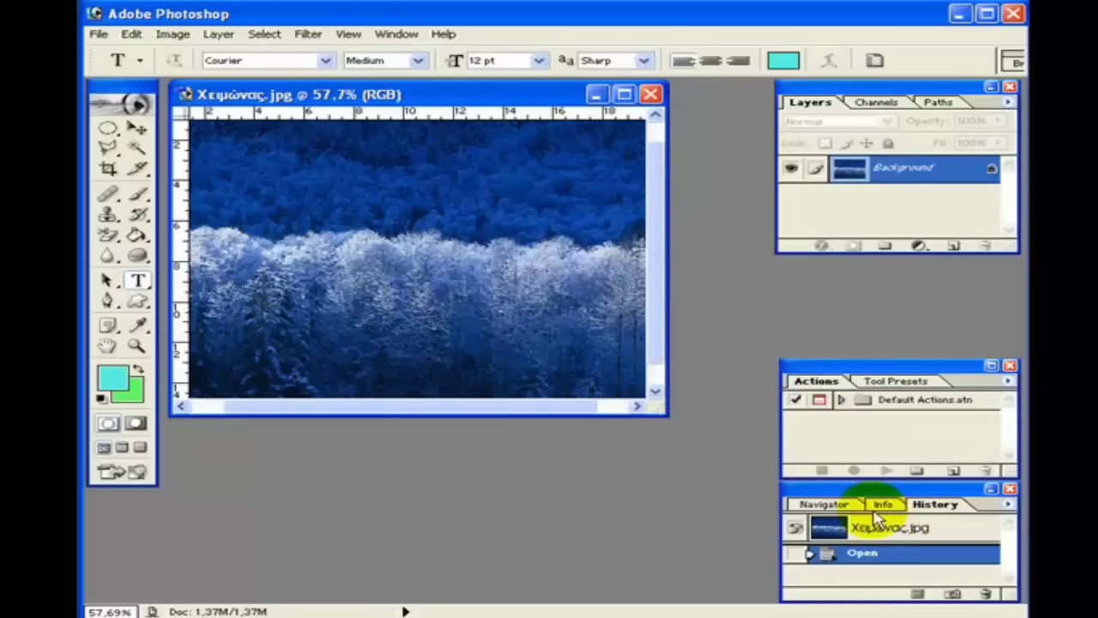
pyautogui.click(882, 505)
pyautogui.click(824, 507)
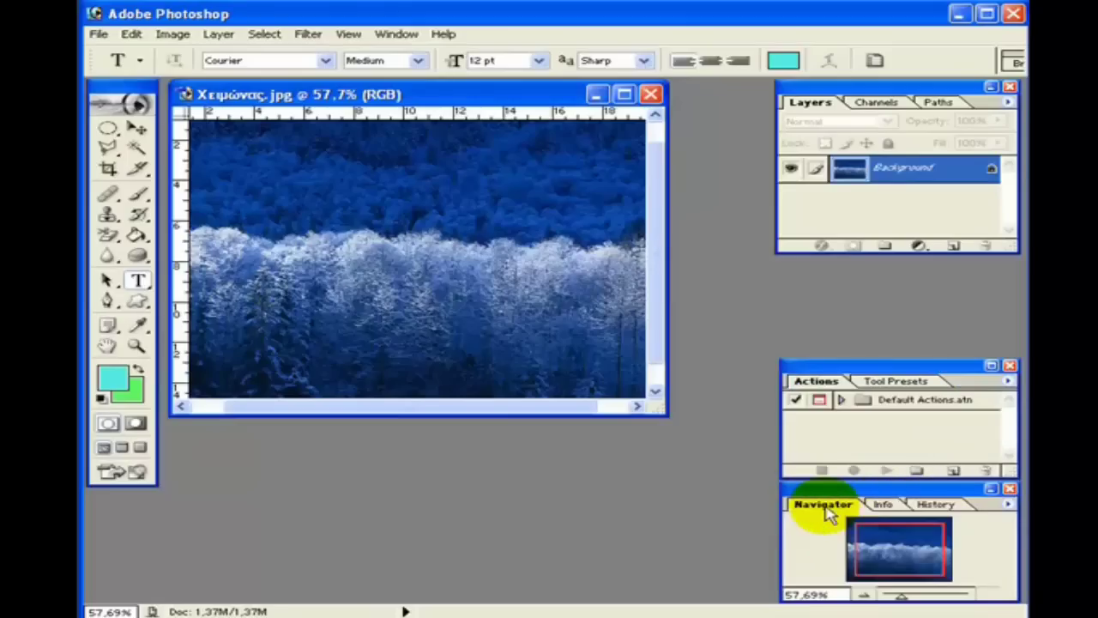
pyautogui.click(884, 506)
pyautogui.click(939, 504)
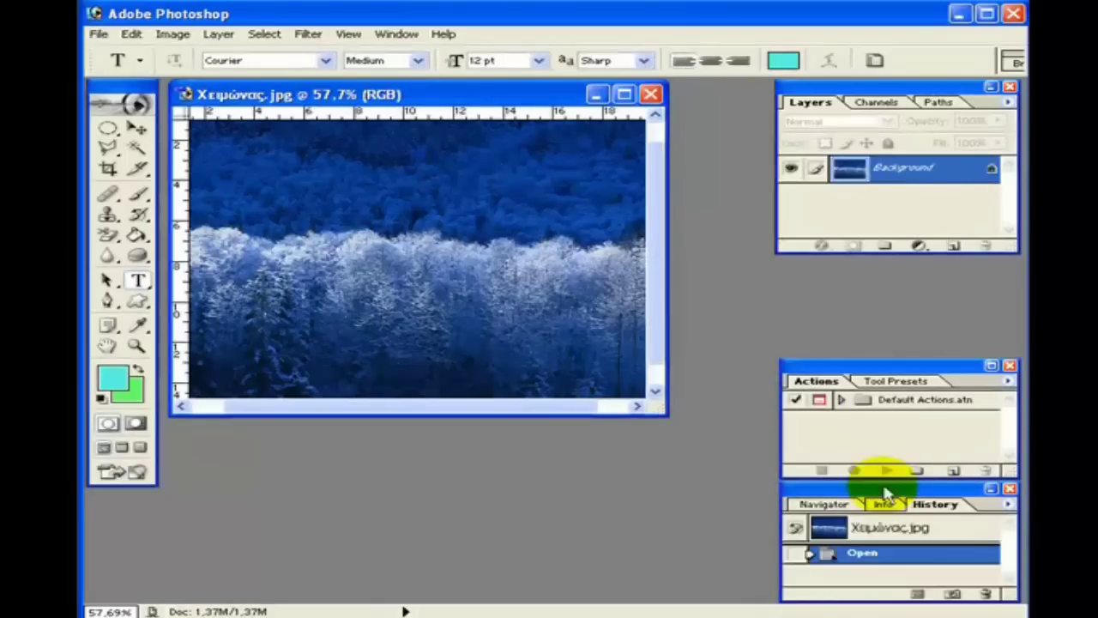
# Close the Actions/Tool Presets palette, then enlarge the History group and dock it under Layers.
pyautogui.click(1010, 366)
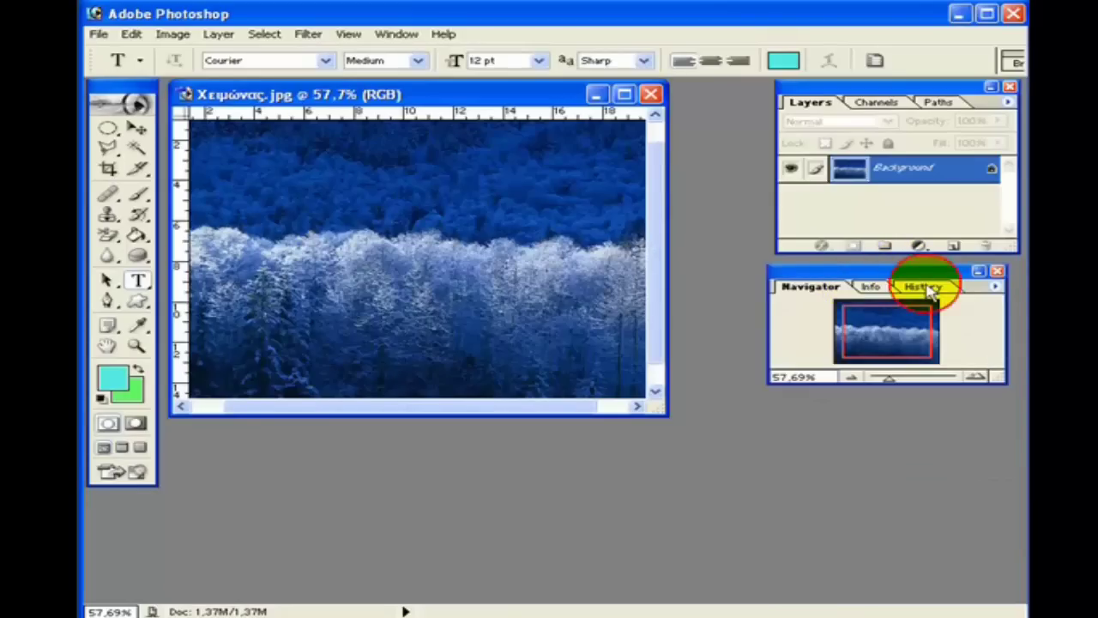
pyautogui.click(926, 289)
pyautogui.click(871, 287)
pyautogui.click(811, 287)
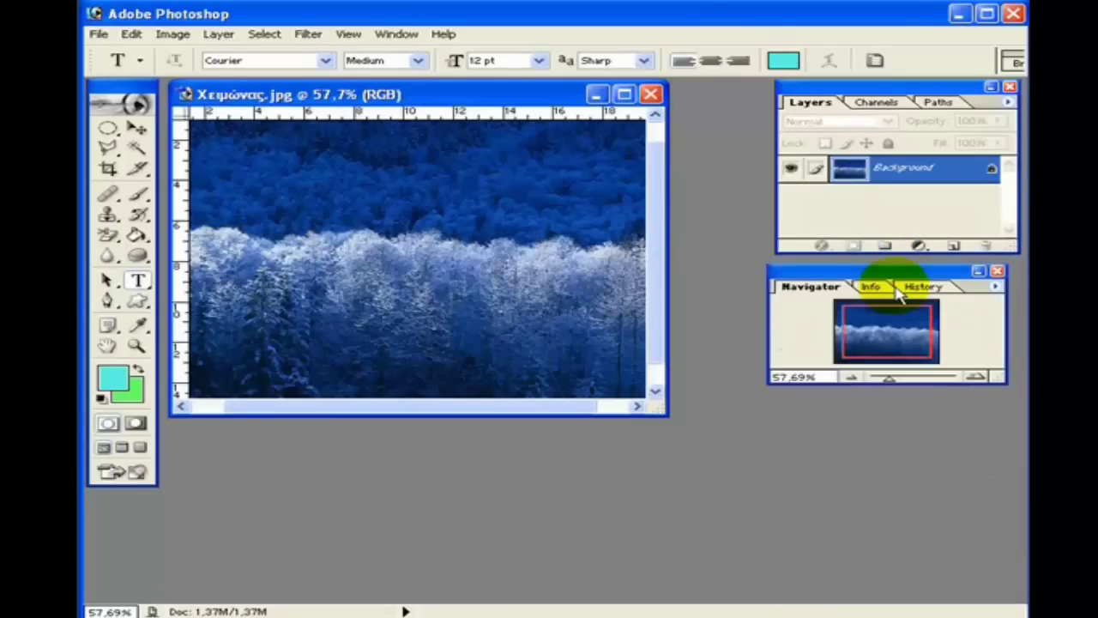
pyautogui.click(916, 286)
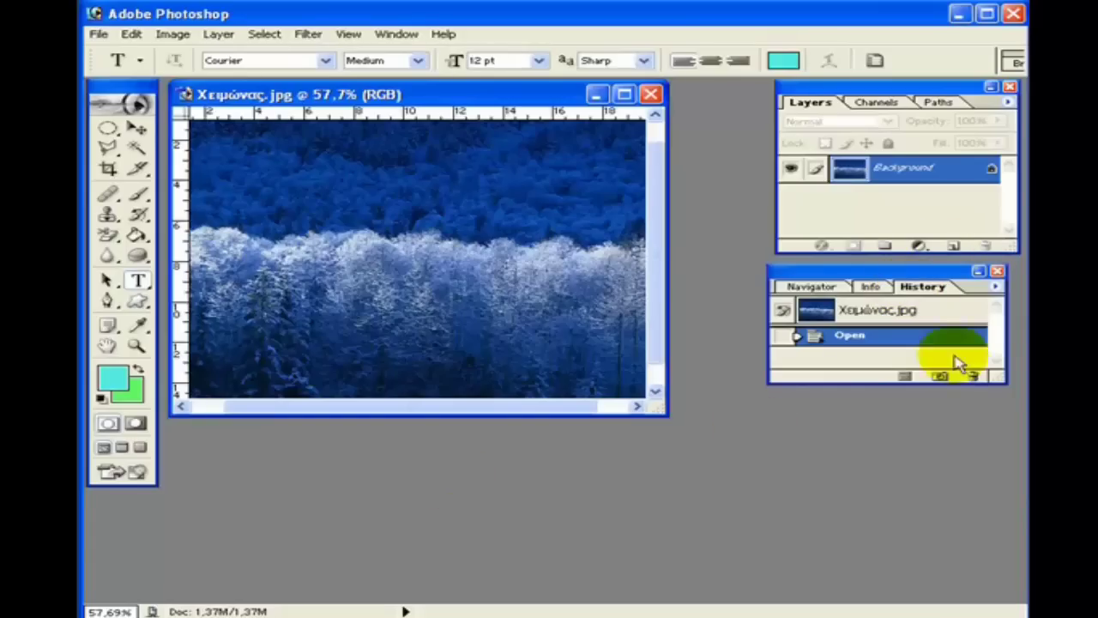
pyautogui.moveTo(1000, 380); pyautogui.dragTo(997, 544)
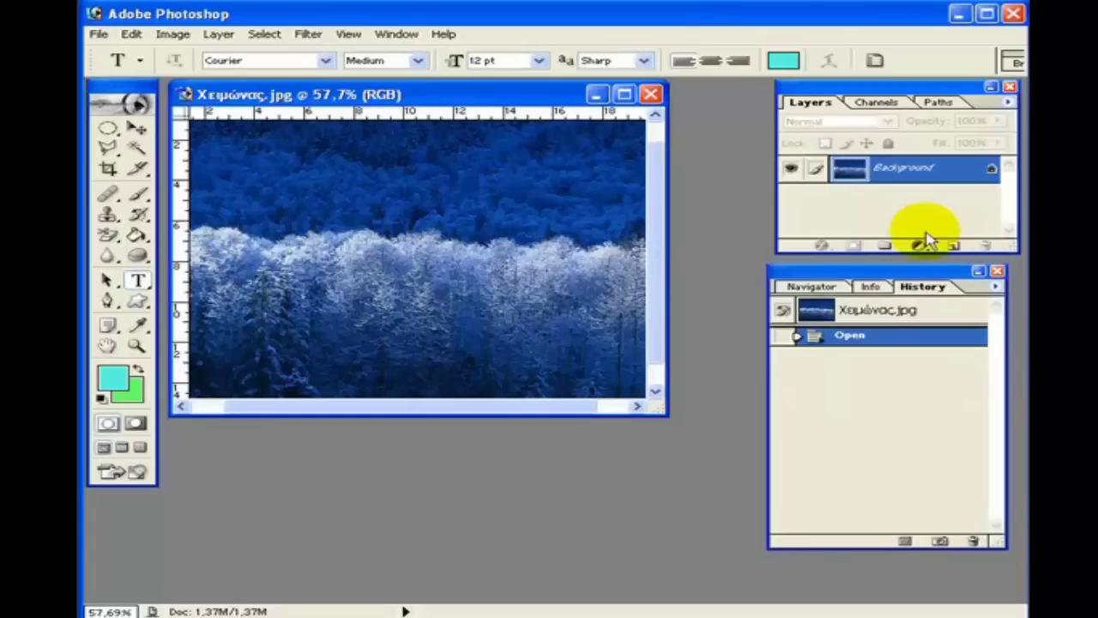
pyautogui.moveTo(870, 271); pyautogui.dragTo(879, 263)
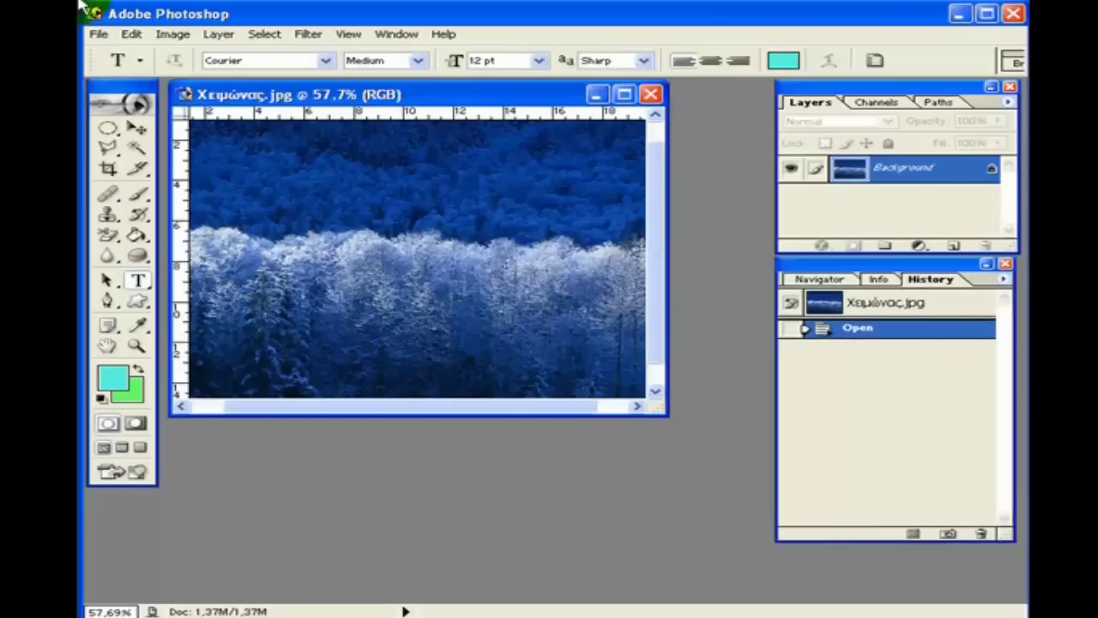